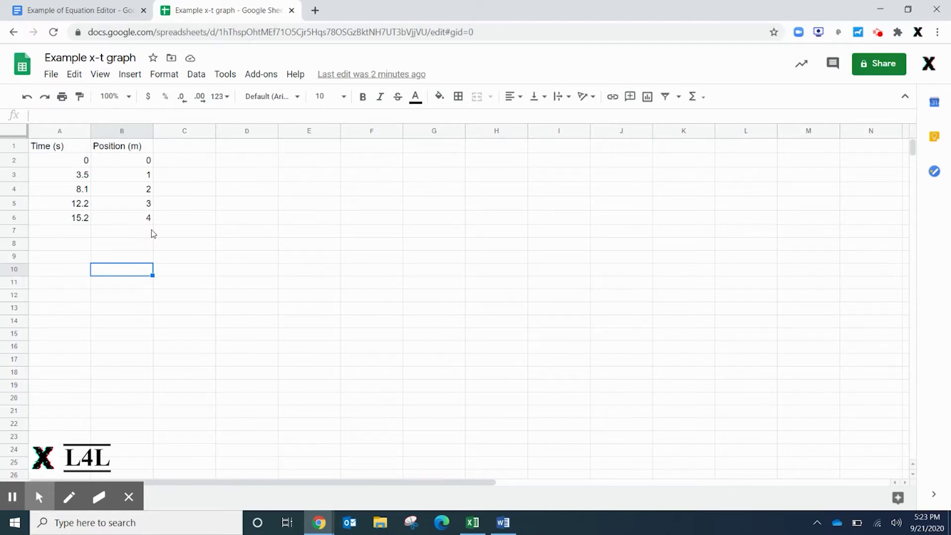
Insert a line chart of the A1:B6 time and position data and move it beside the table.
drag(59, 146, 141, 223)
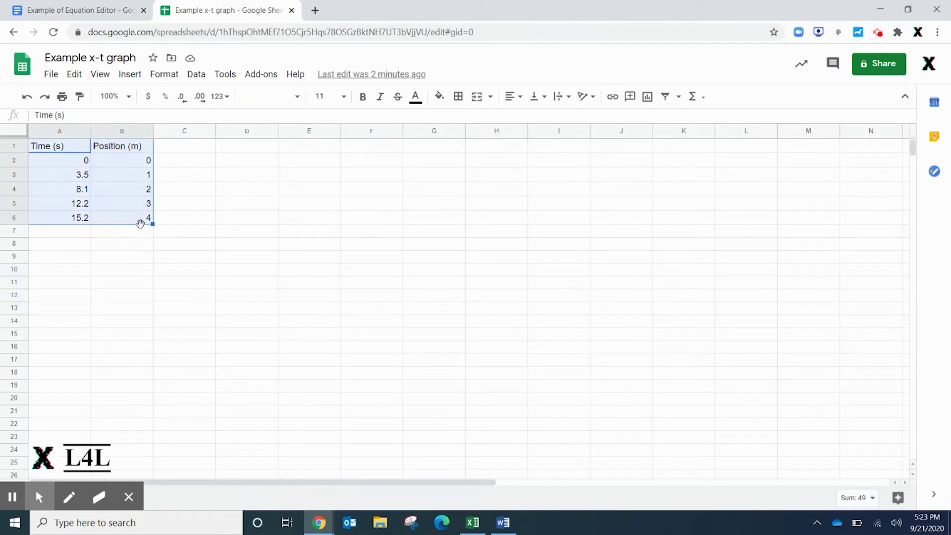
click(135, 75)
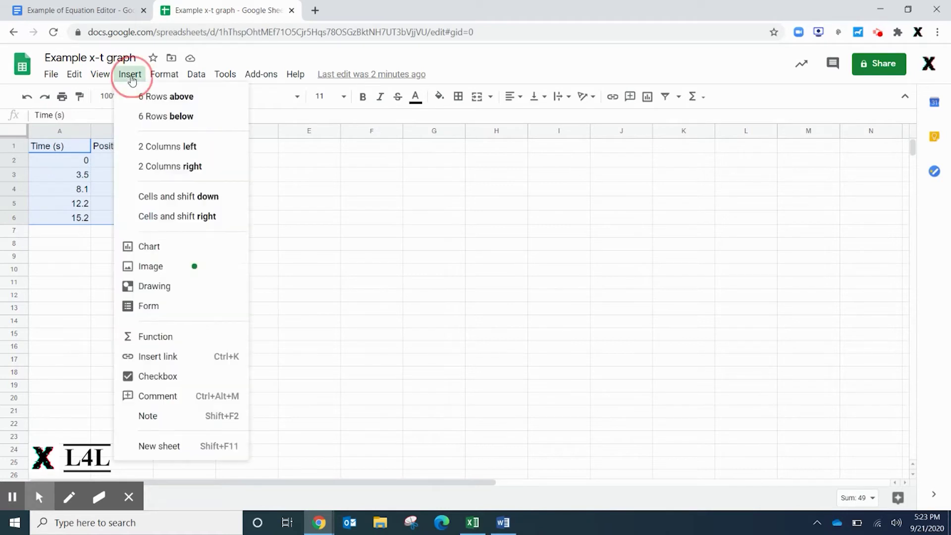
click(149, 248)
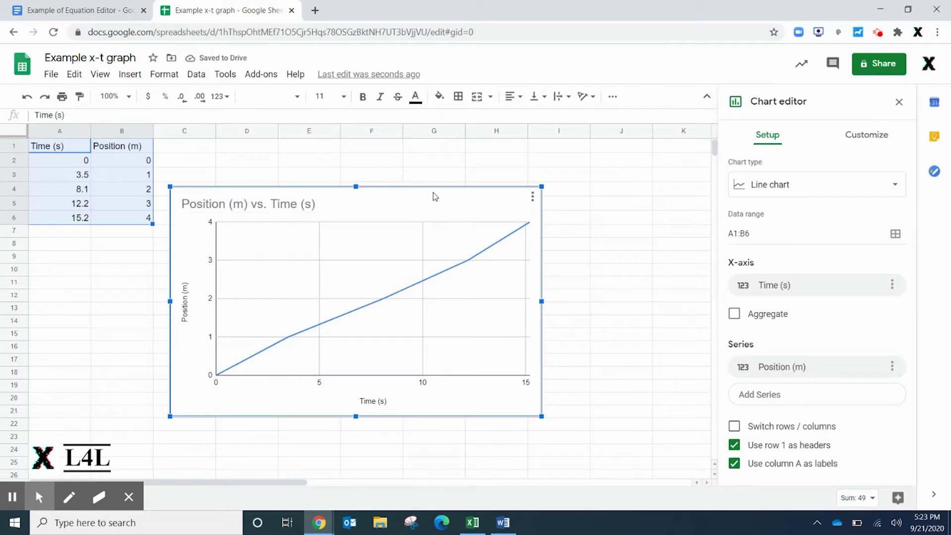
drag(434, 193, 519, 177)
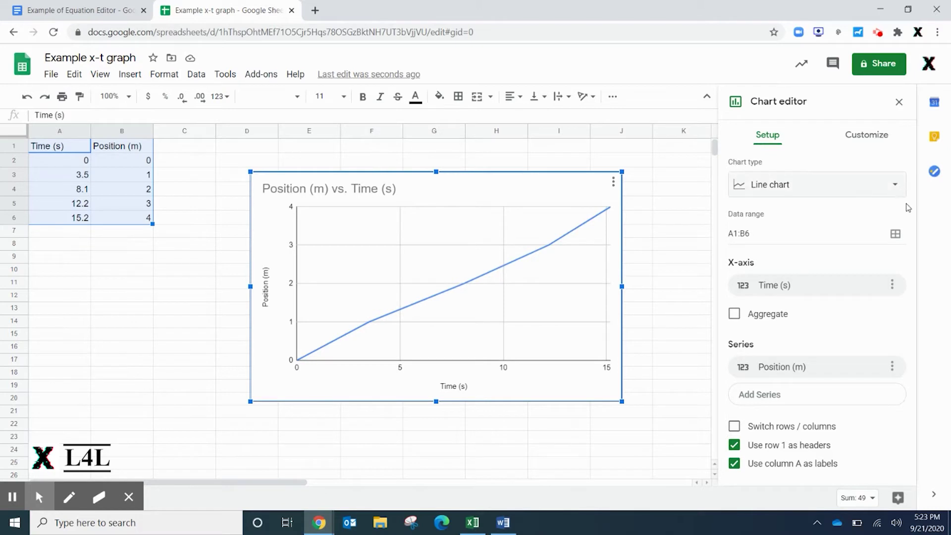
Change the chart type from line to scatter chart.
click(892, 185)
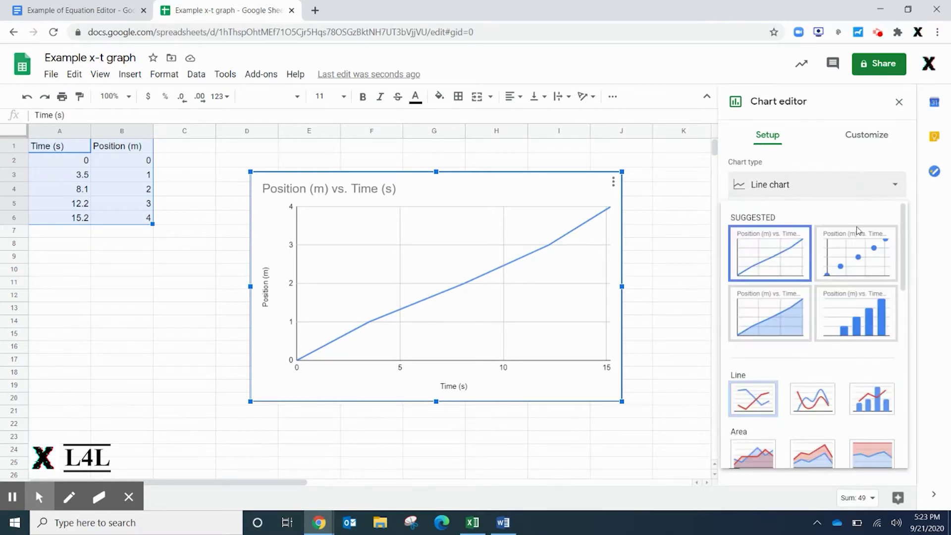
click(858, 268)
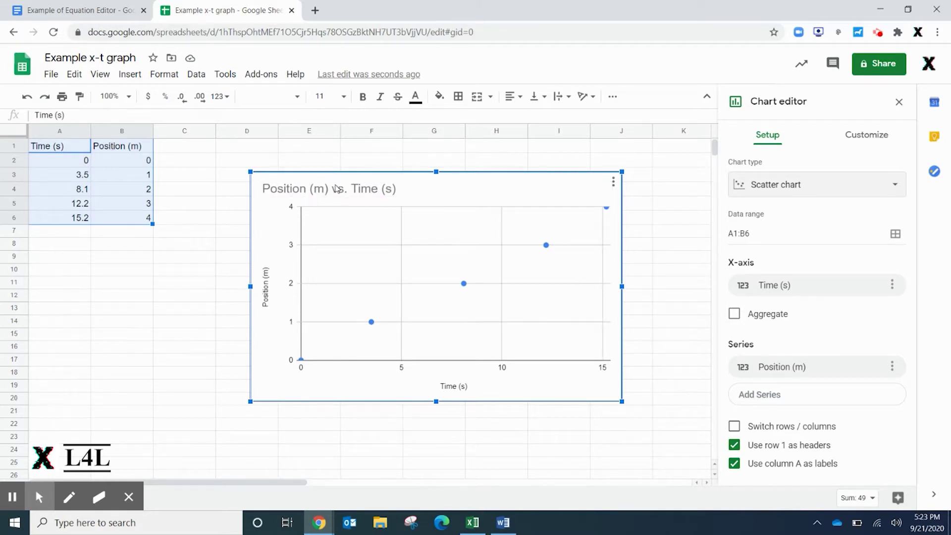
Open the chart title settings showing 'Position (m) vs. Time (s)', leaving all titles unchanged.
double_click(363, 189)
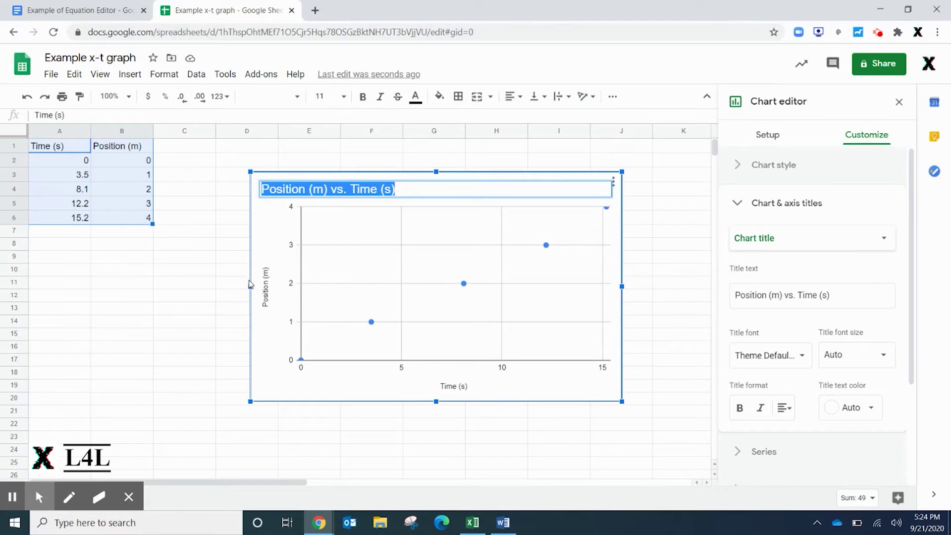
double_click(268, 296)
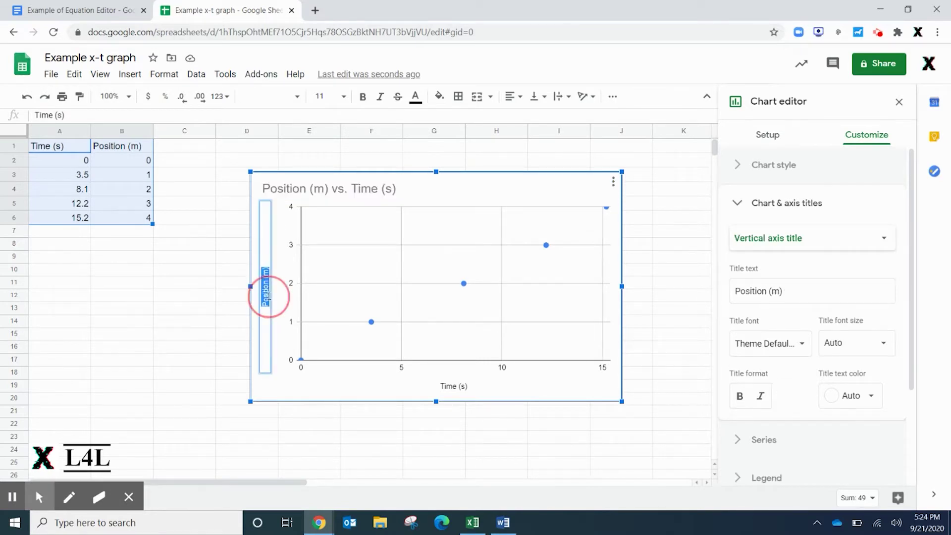
double_click(455, 387)
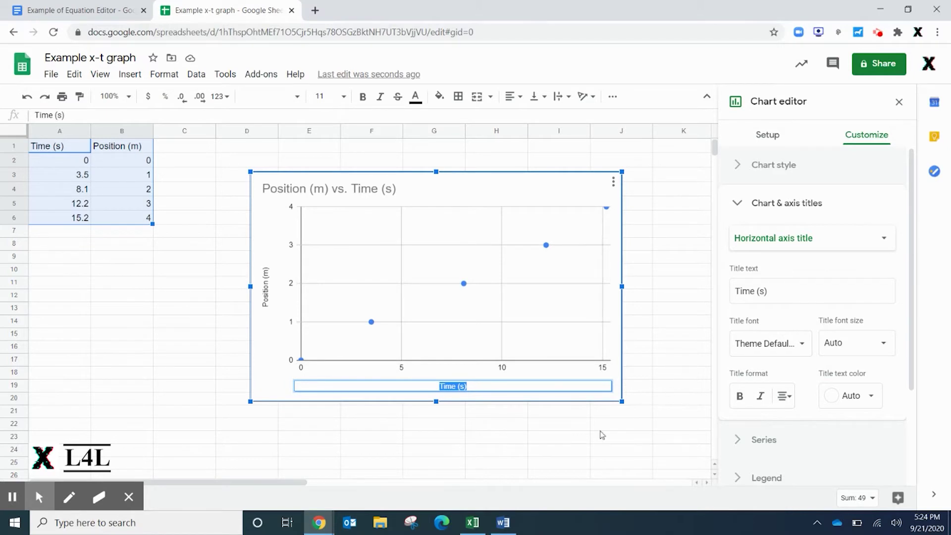
click(554, 451)
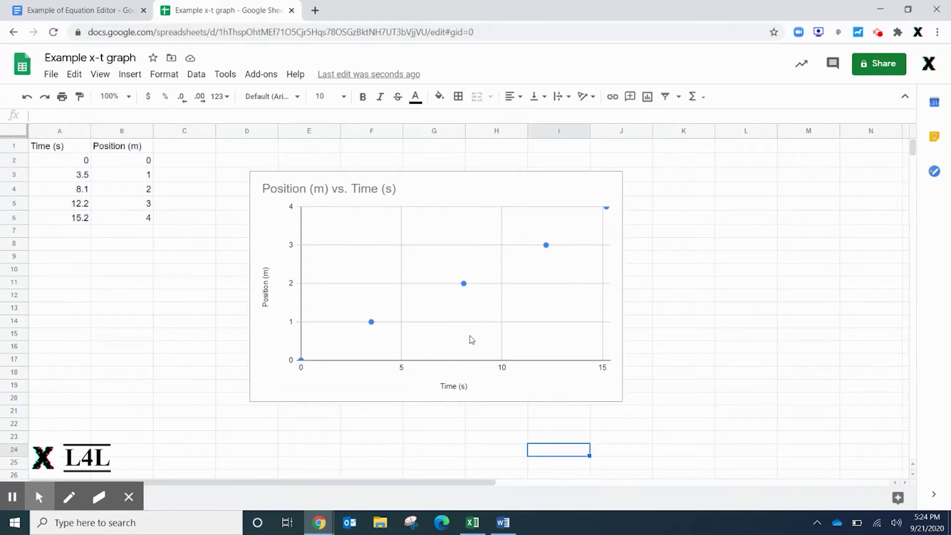
click(526, 262)
double_click(558, 196)
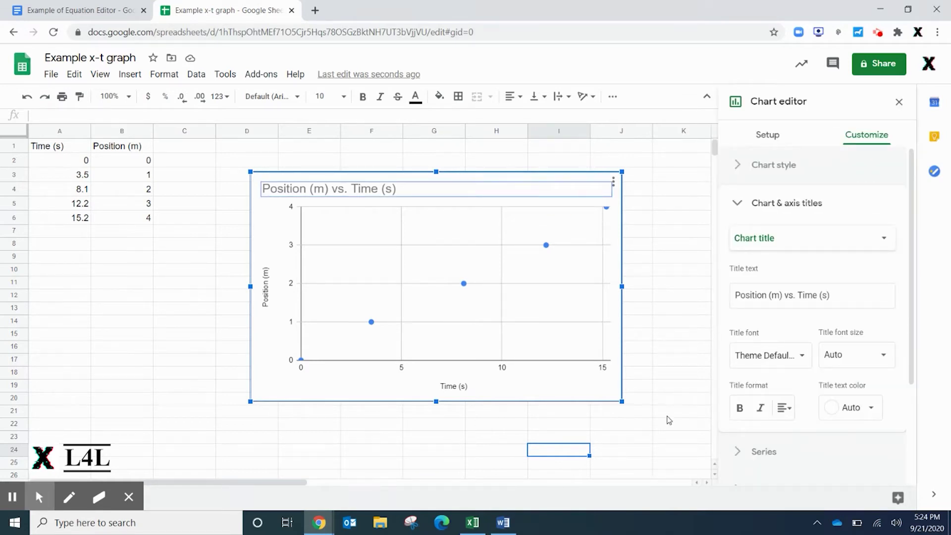
click(667, 338)
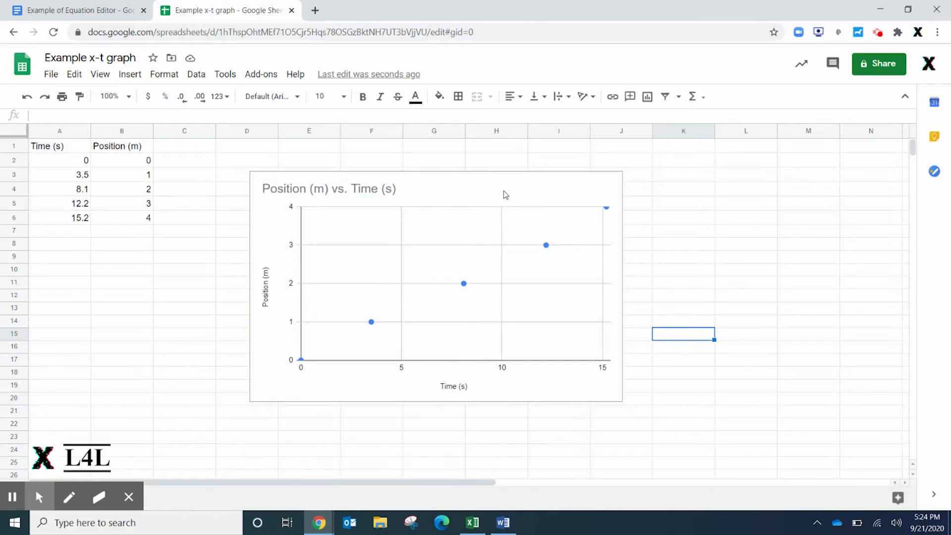
click(514, 195)
double_click(516, 195)
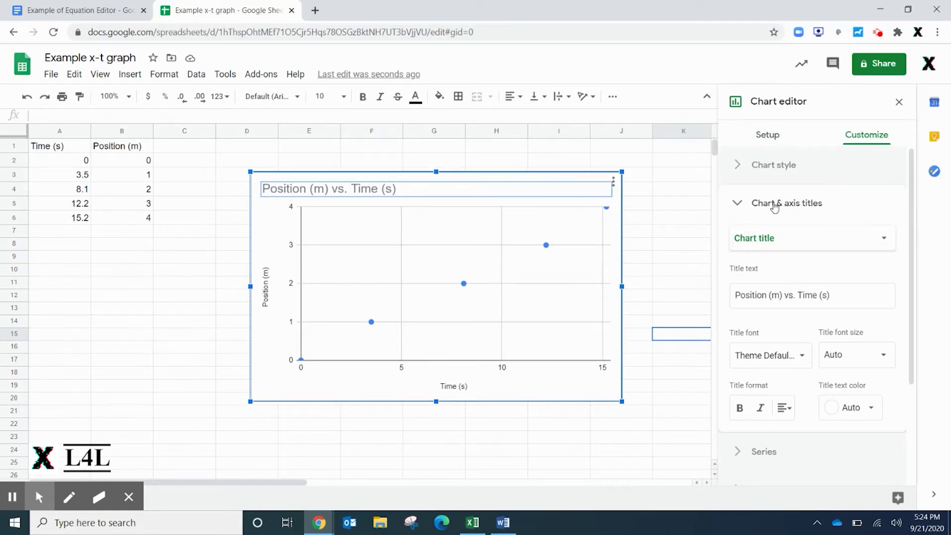
Expand the chart's Series options and enable a linear trendline through the points.
scroll(774, 207, down, 1)
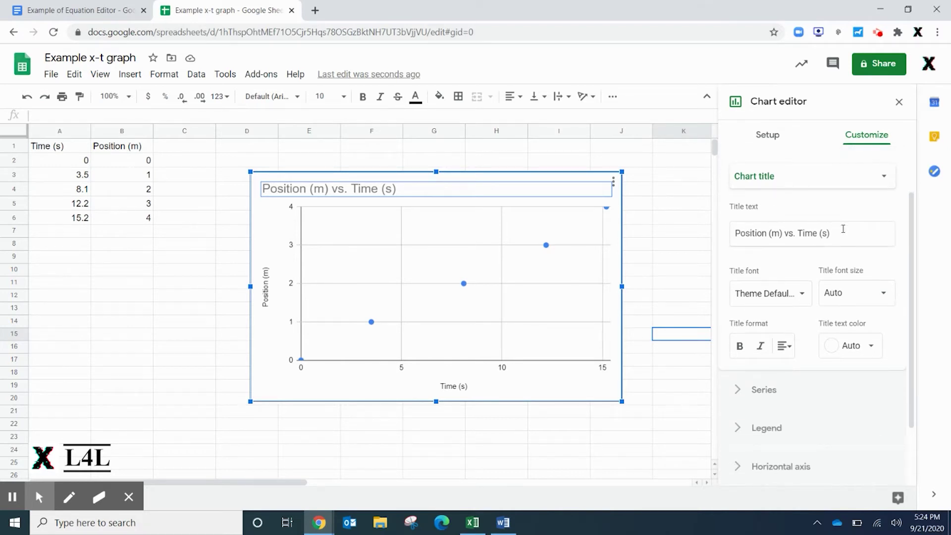
scroll(843, 229, down, 1)
click(743, 315)
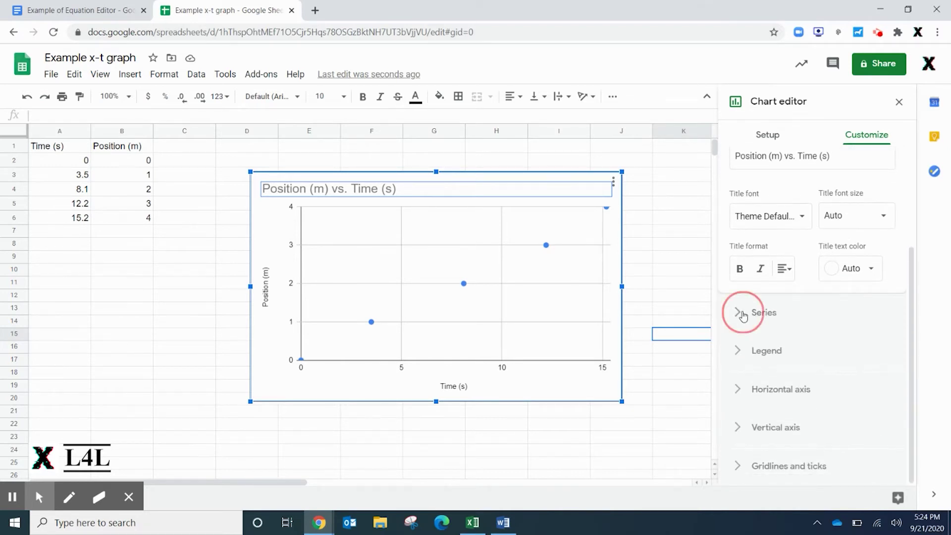
scroll(812, 292, down, 2)
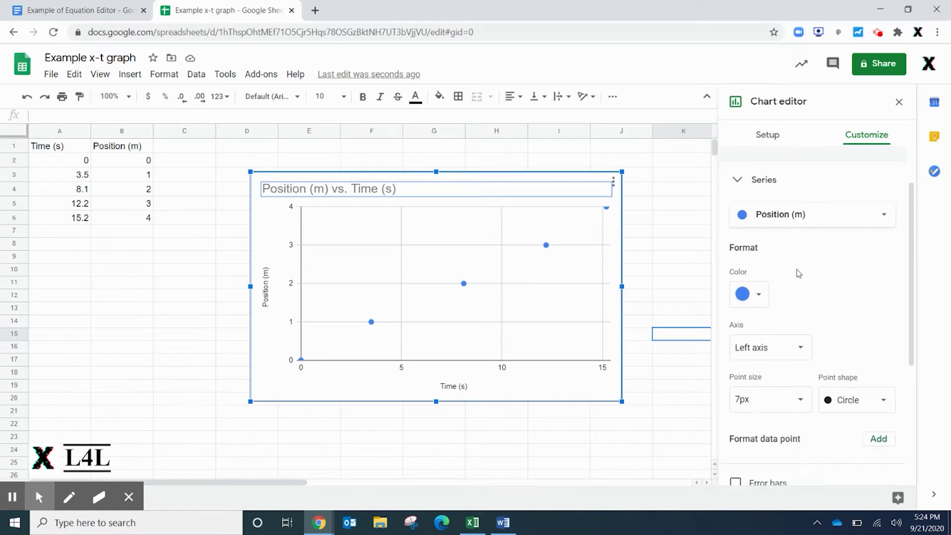
scroll(794, 280, down, 3)
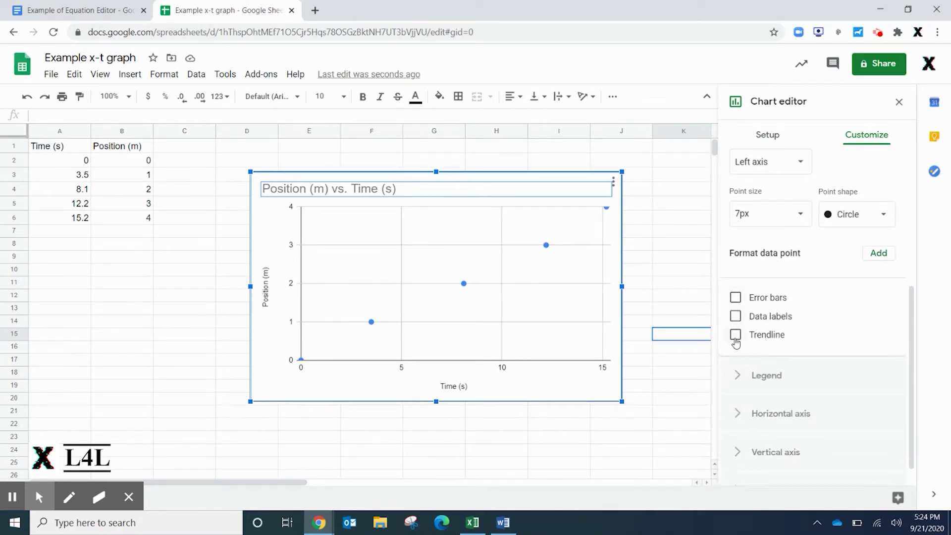
click(736, 335)
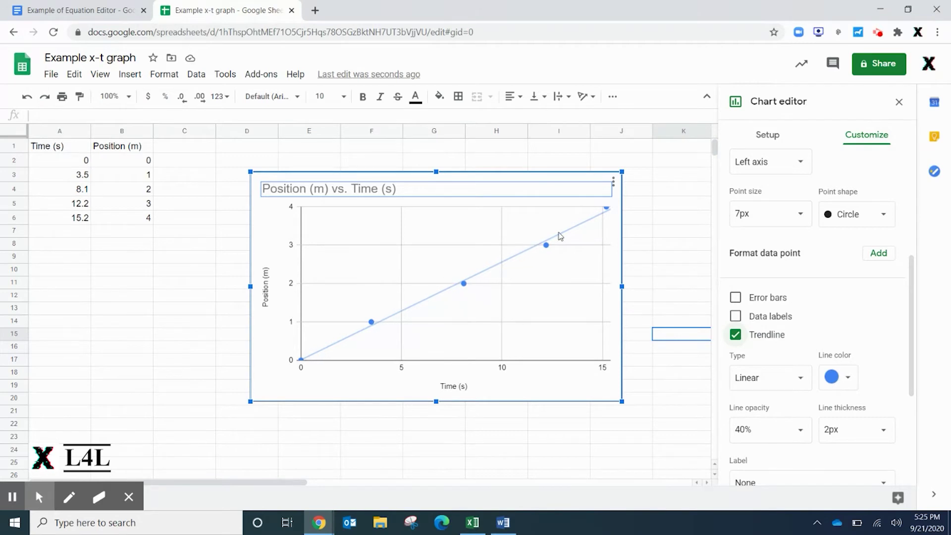
Label the trendline with its equation, 0.255*x + 0.0137.
scroll(837, 381, down, 4)
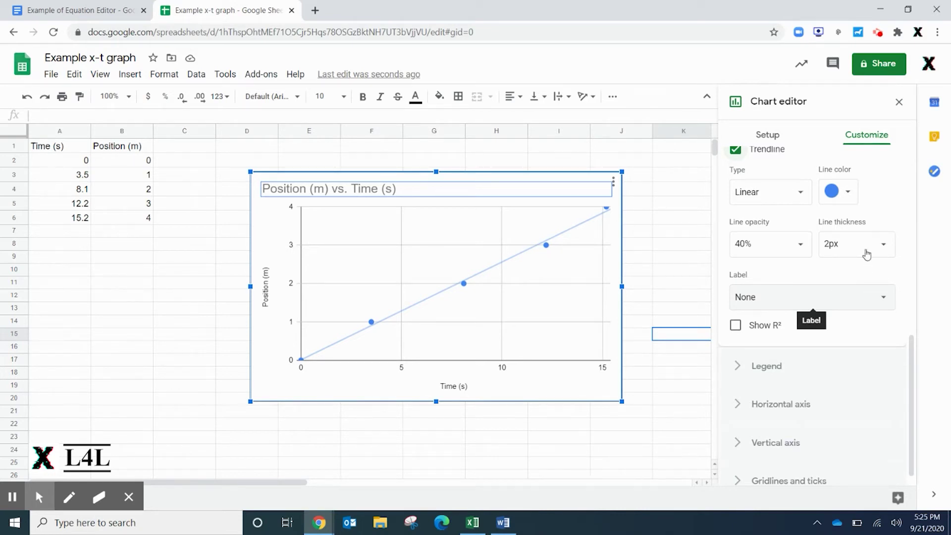
scroll(847, 257, up, 6)
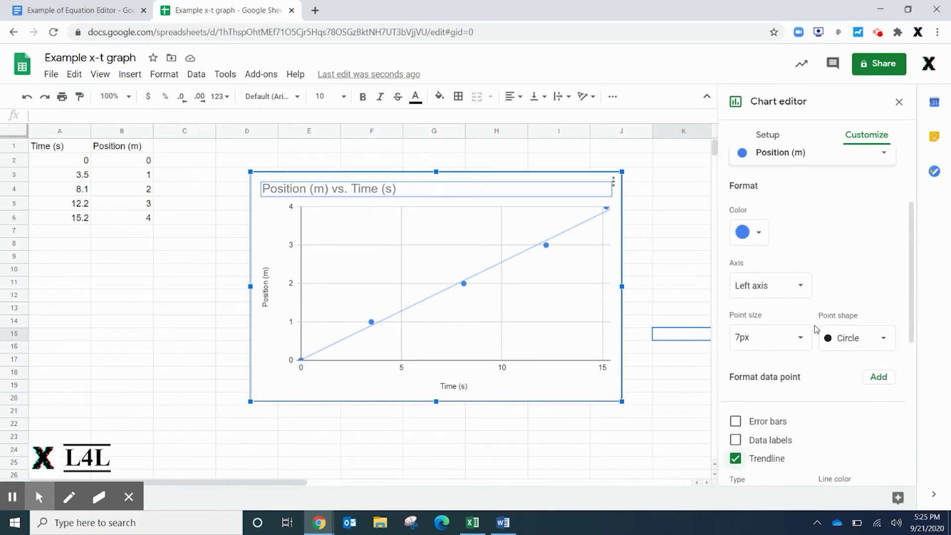
scroll(816, 330, up, 3)
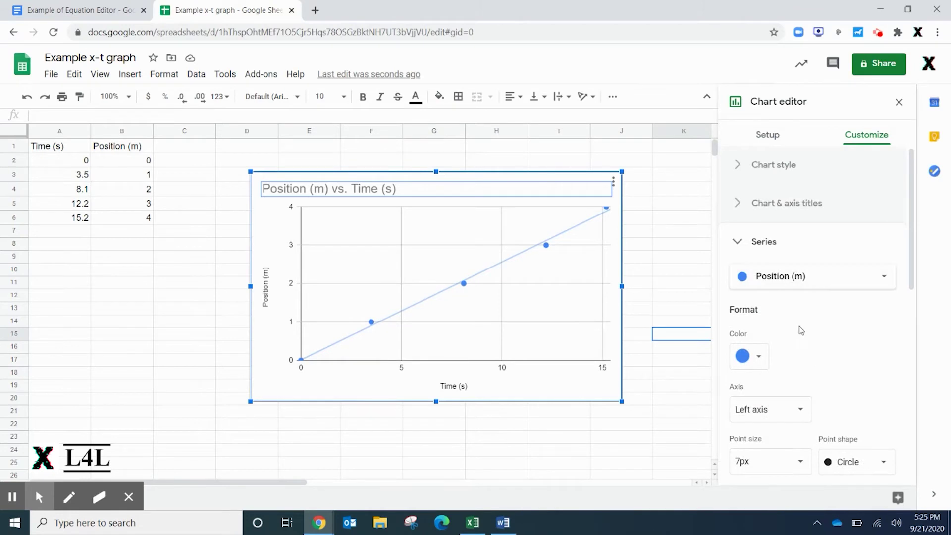
scroll(800, 297, down, 3)
scroll(794, 263, up, 3)
scroll(758, 297, down, 7)
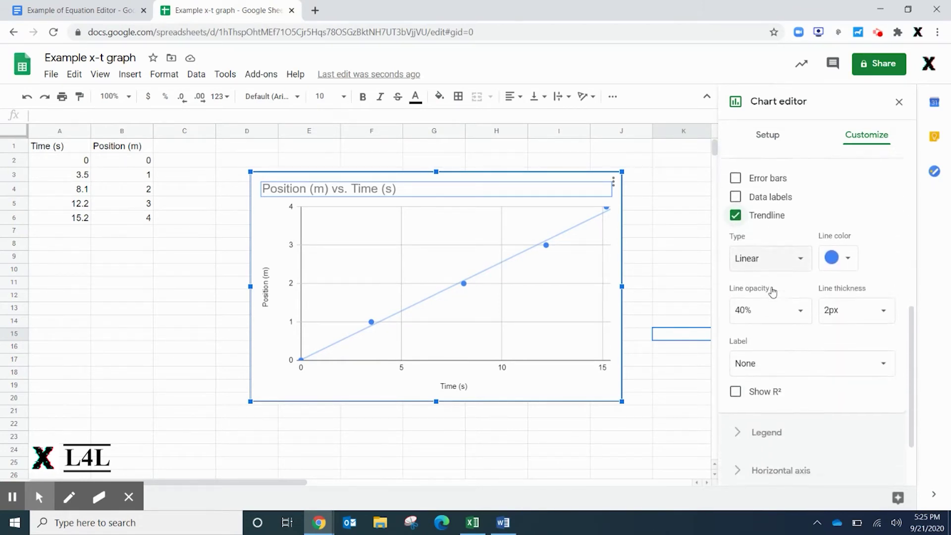
click(786, 361)
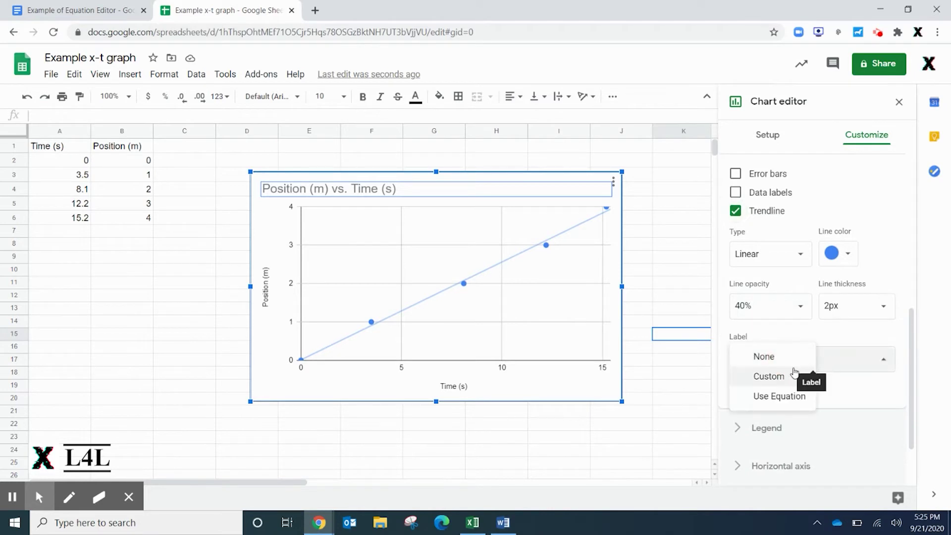
click(773, 396)
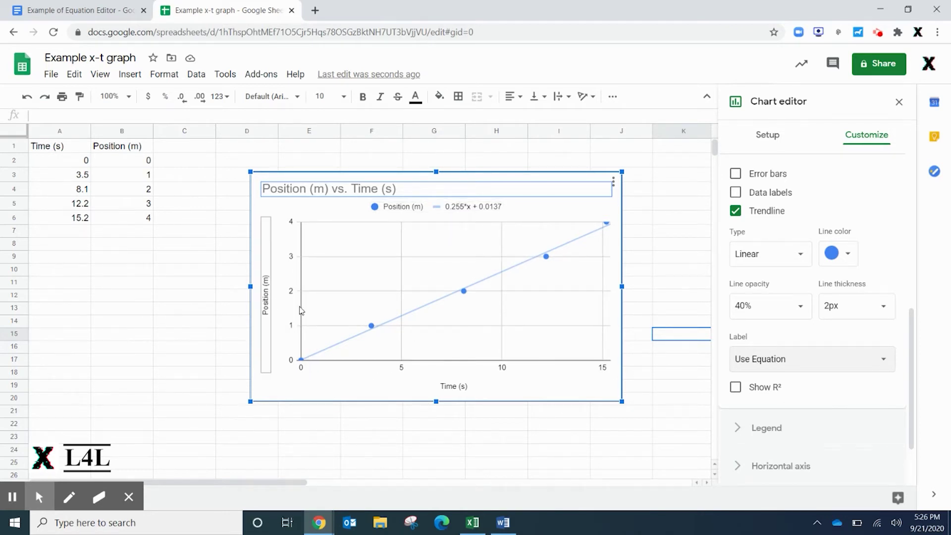
Copy the chart and switch to the 'Example of Equation Editor' document.
click(417, 455)
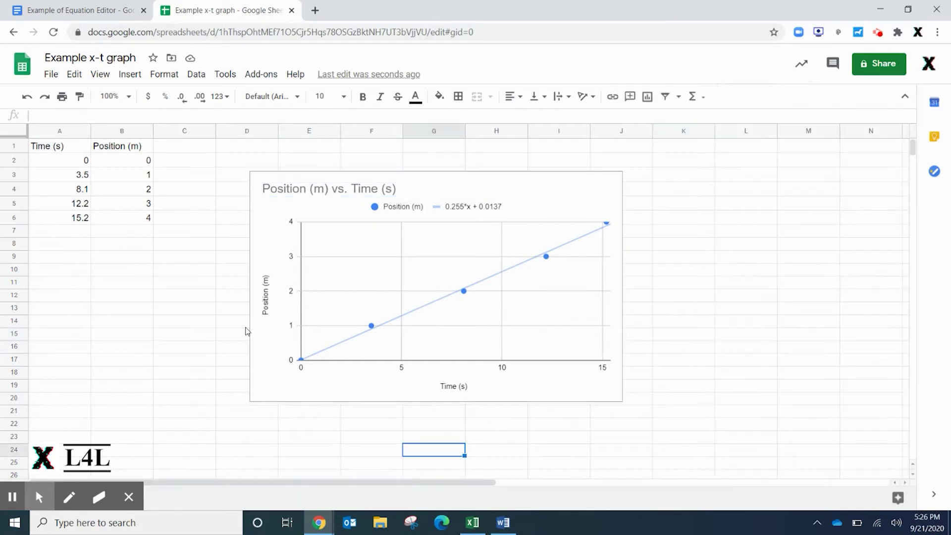
click(270, 212)
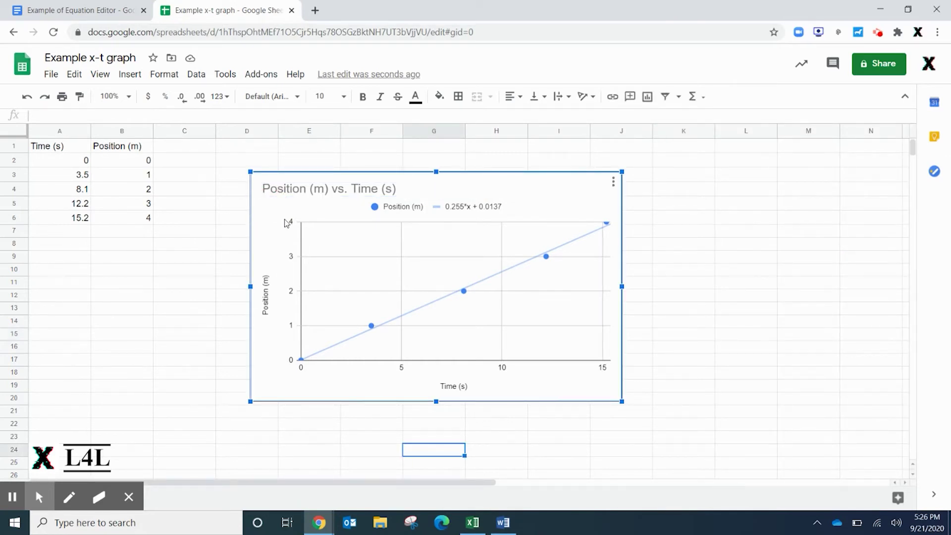
key(Escape)
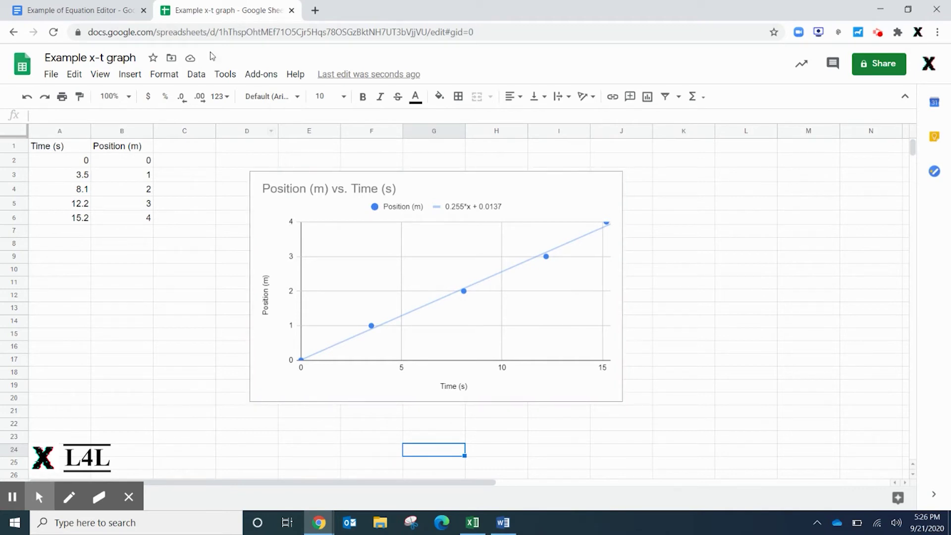
click(64, 12)
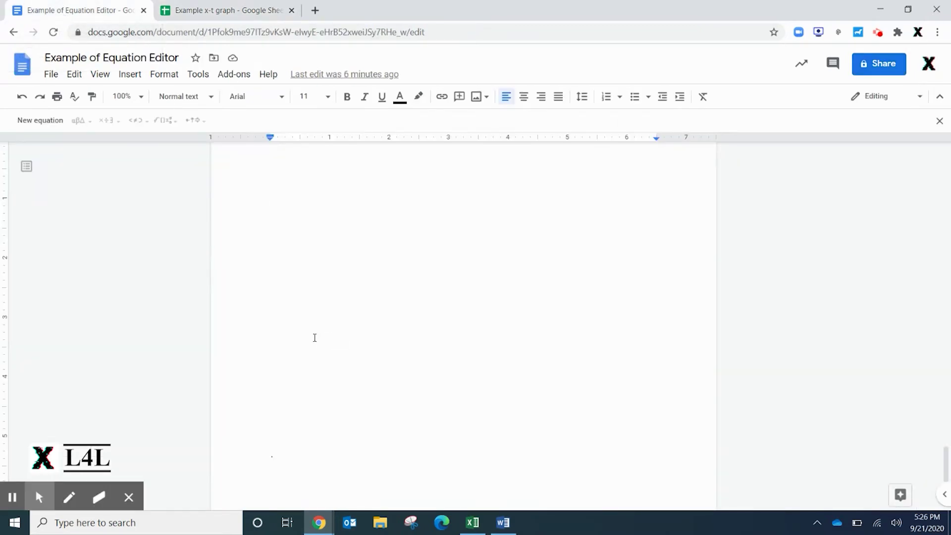
Delete the stray mark on the empty line and paste the chart unlinked there.
double_click(306, 255)
key(BackSpace)
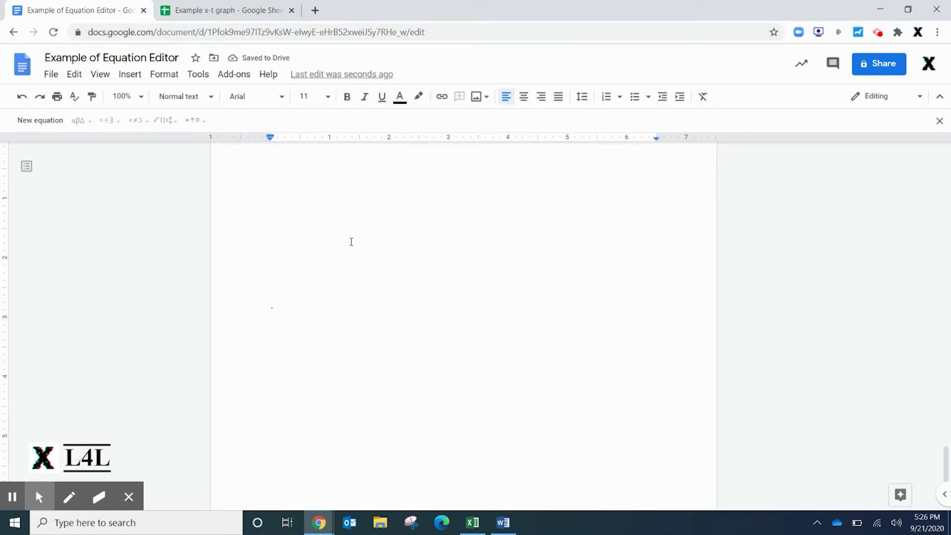
key(ctrl+v)
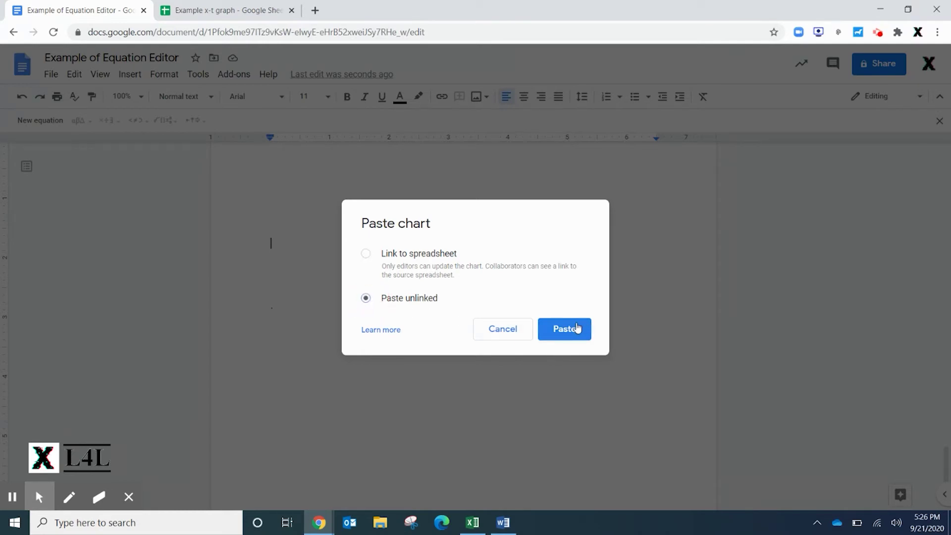
click(573, 326)
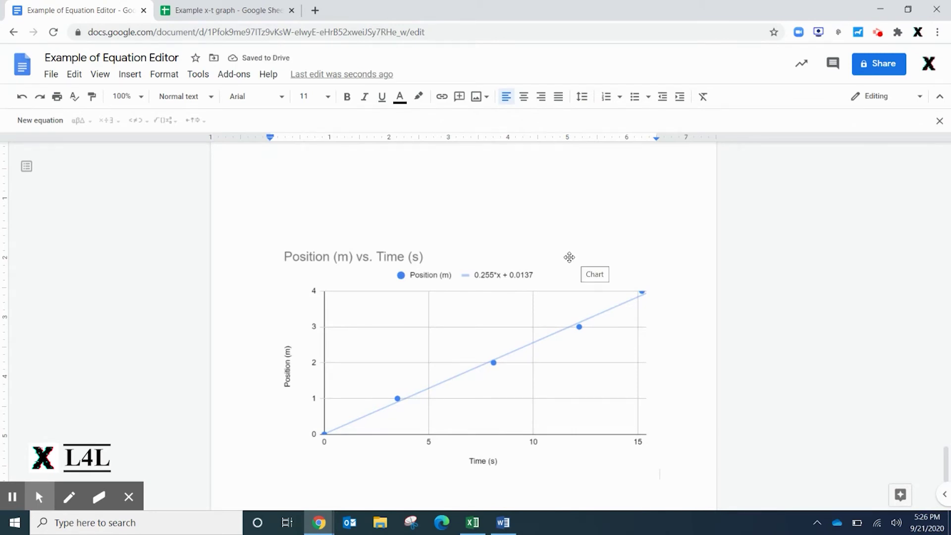
click(570, 257)
click(569, 206)
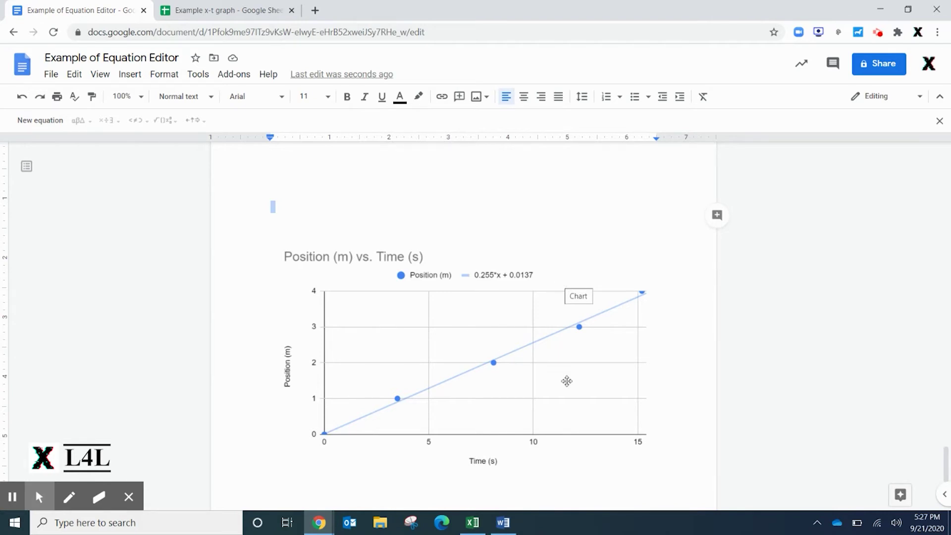
scroll(432, 400, down, 3)
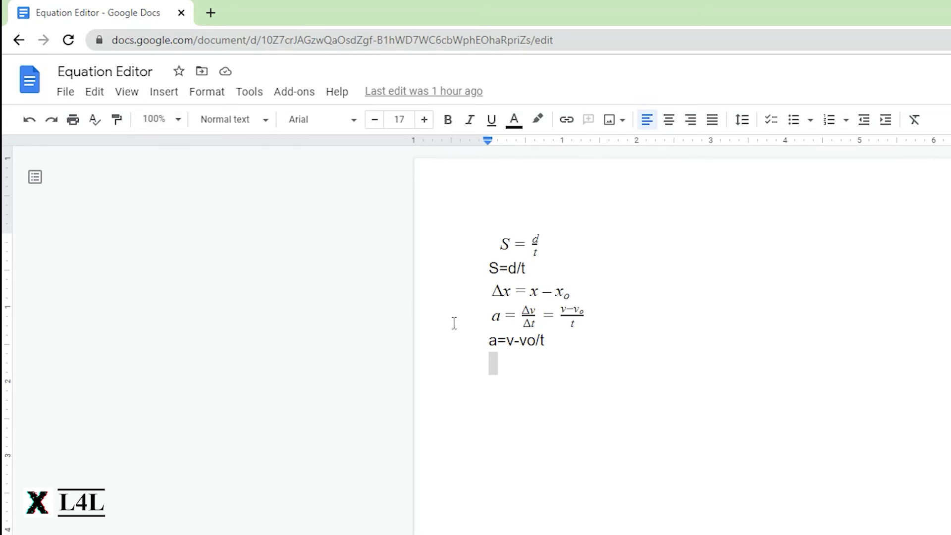
Place the insertion point on the empty line below a=v-vo/t.
click(501, 382)
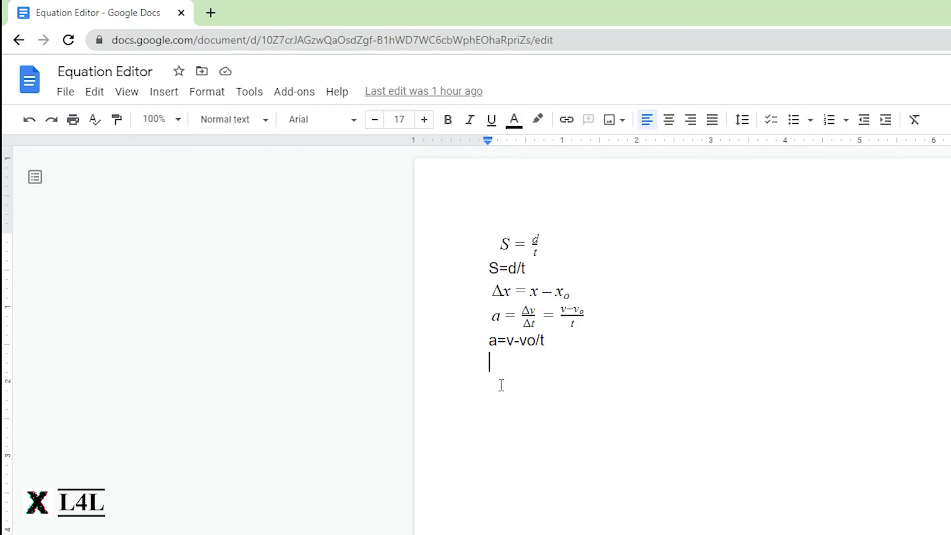
Insert a new equation and type 'v =' into it.
click(163, 92)
click(213, 381)
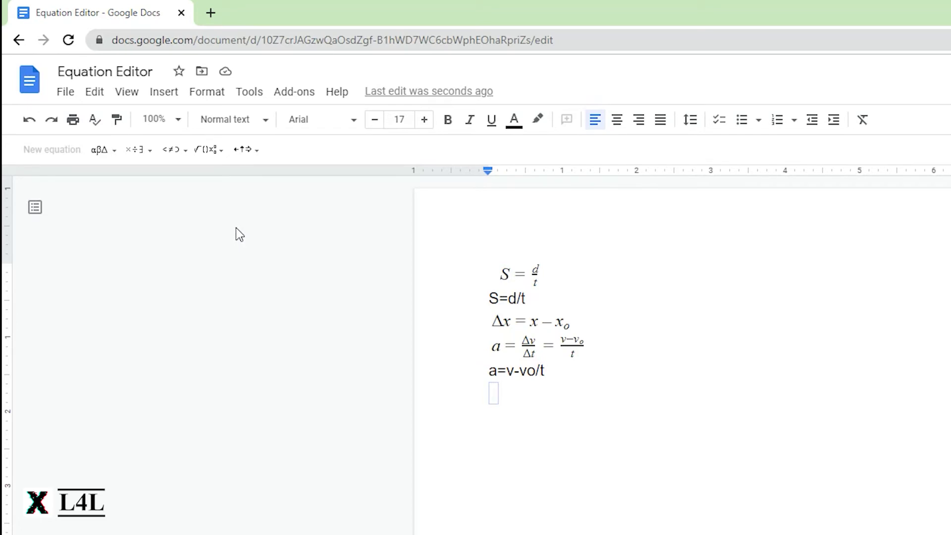
text(v =)
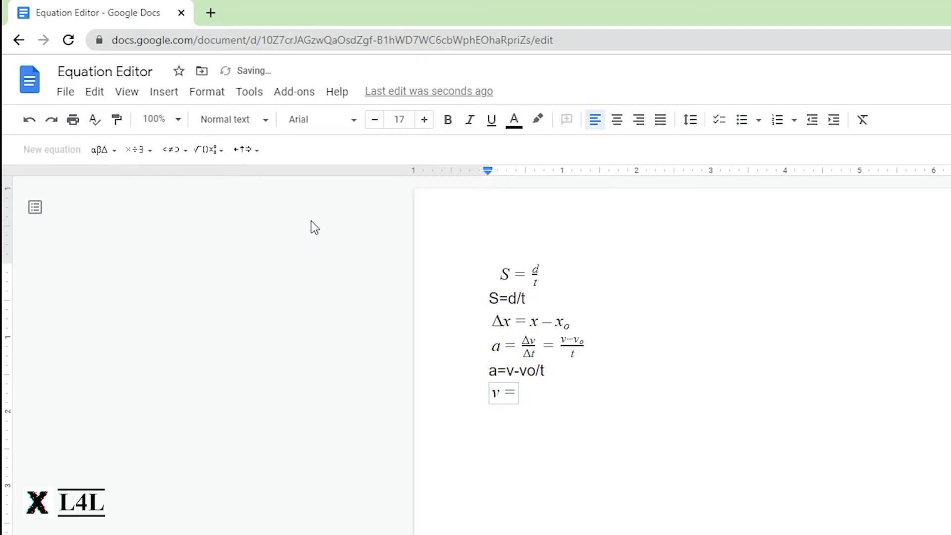
Browse the relations, operations, Greek letters and arrows menus, settling on math operation templates.
click(210, 150)
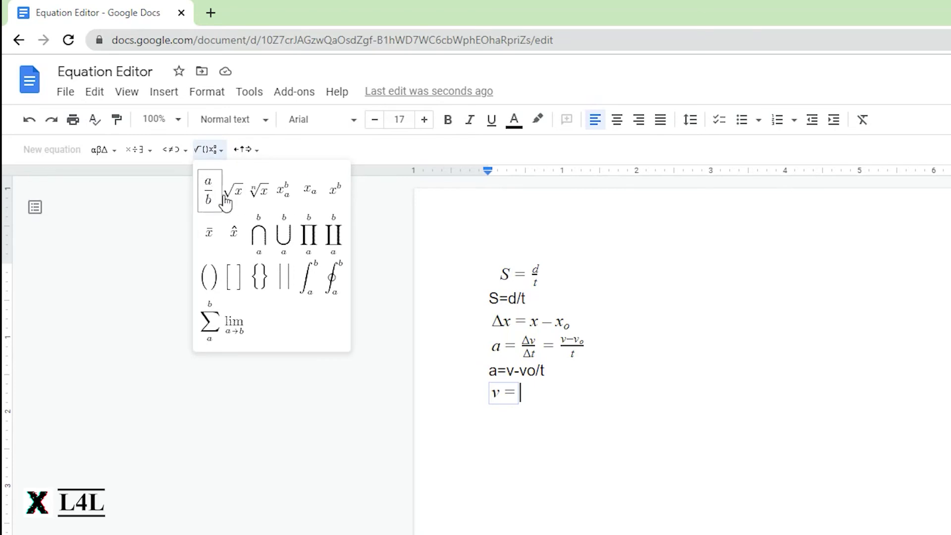
click(171, 149)
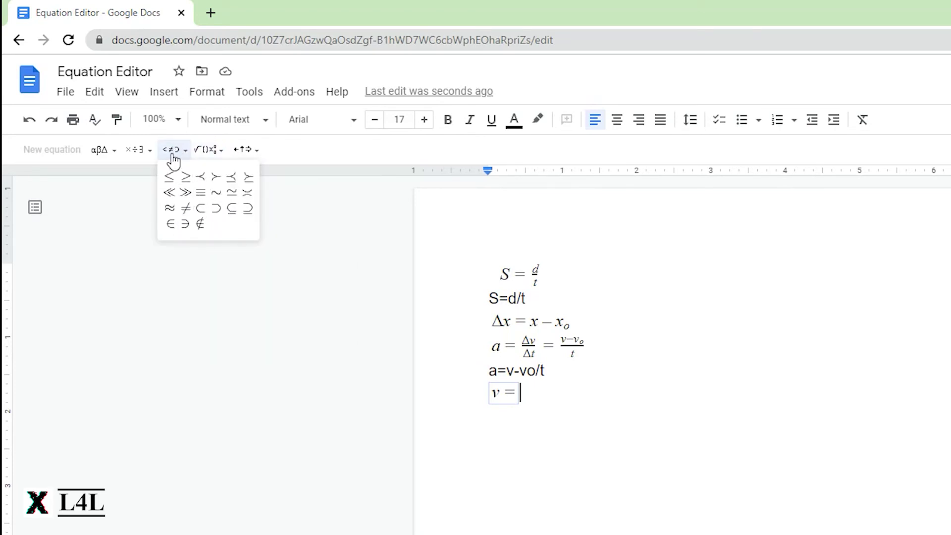
click(135, 150)
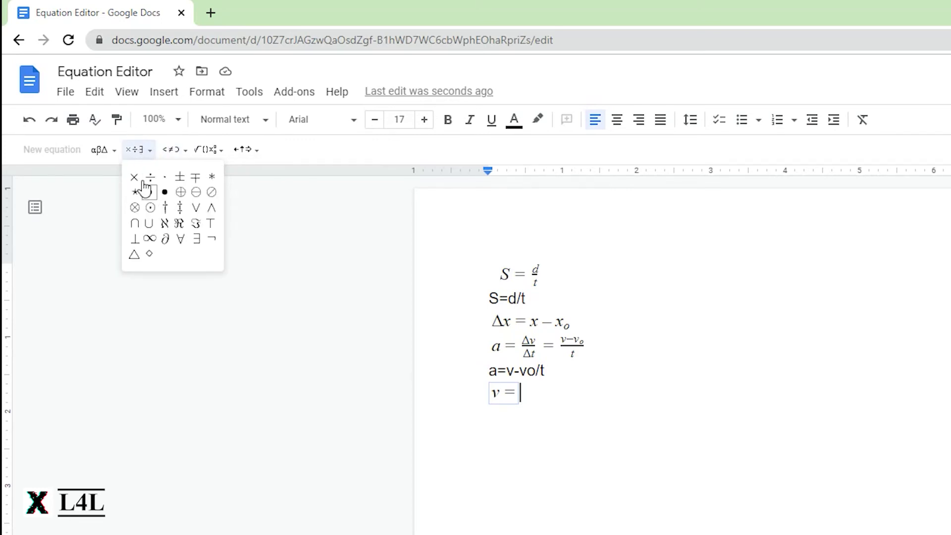
click(105, 151)
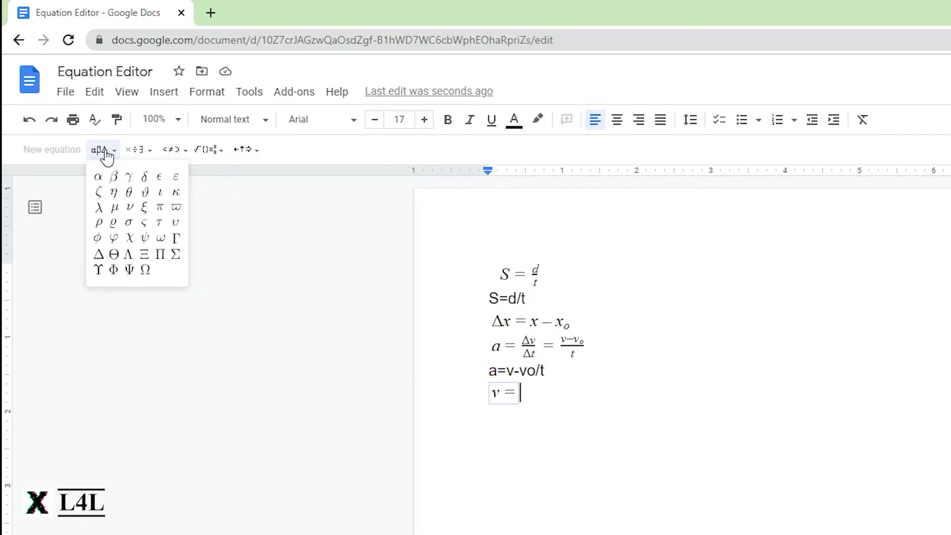
click(221, 149)
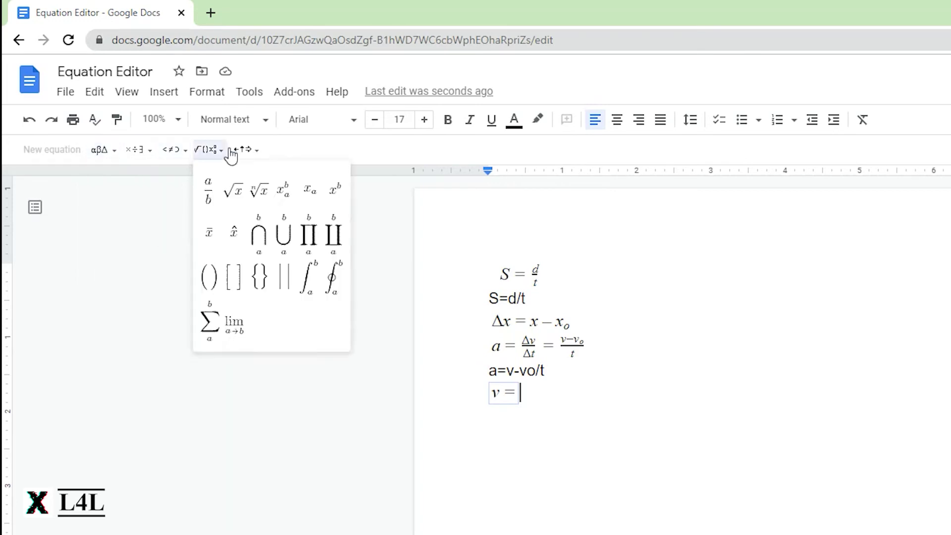
click(242, 151)
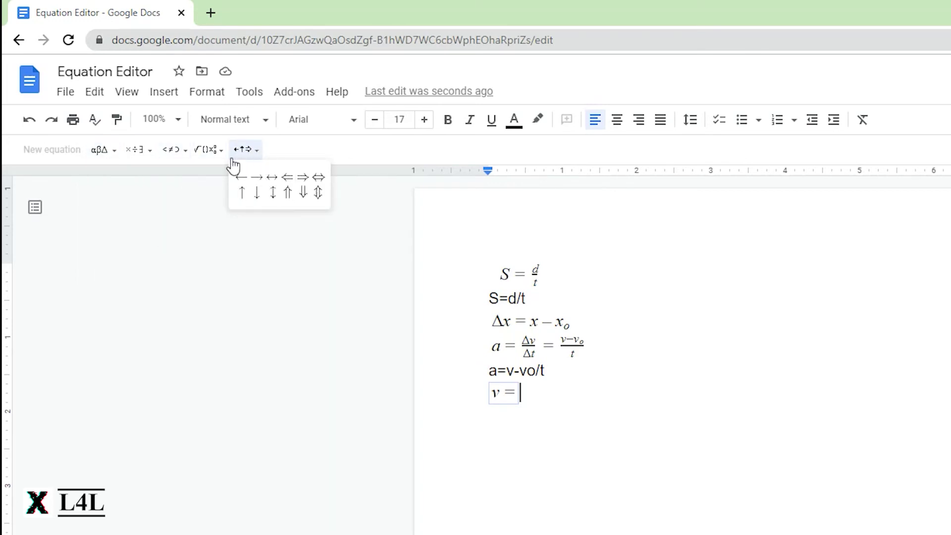
mouse_move(212, 148)
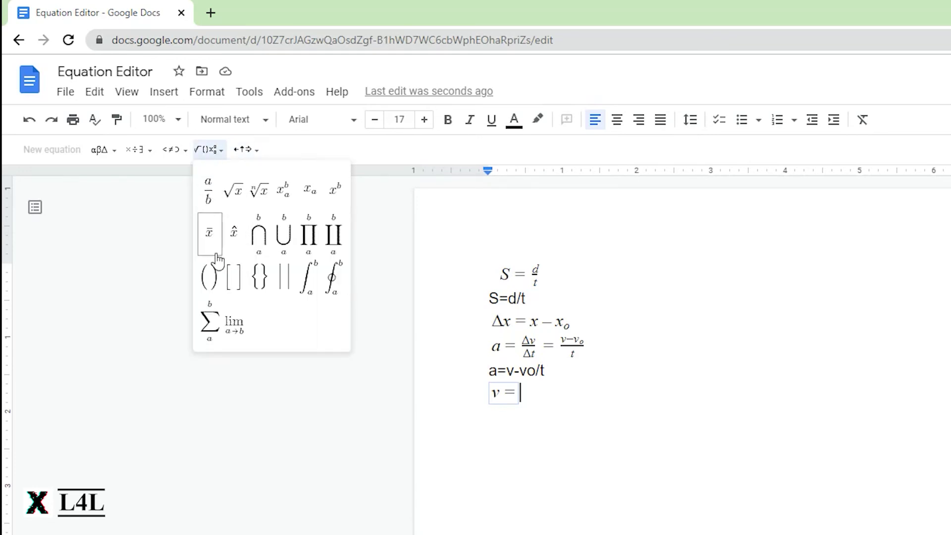
Add a fraction after 'v =' with Δx in the numerator.
click(209, 200)
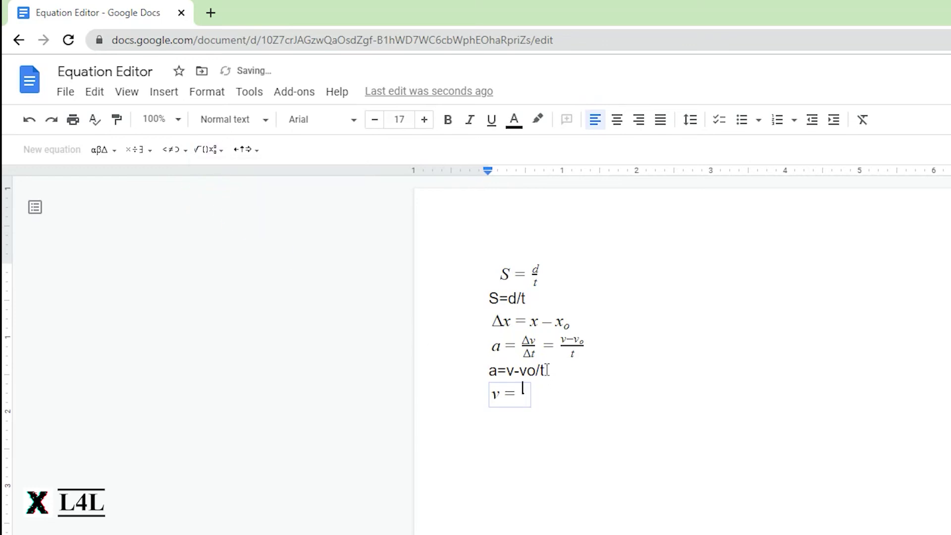
click(97, 149)
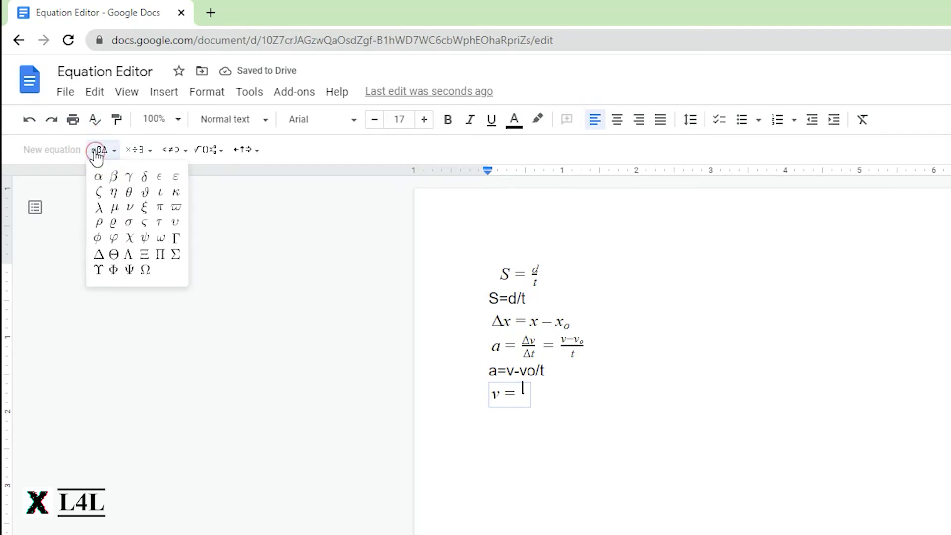
click(99, 254)
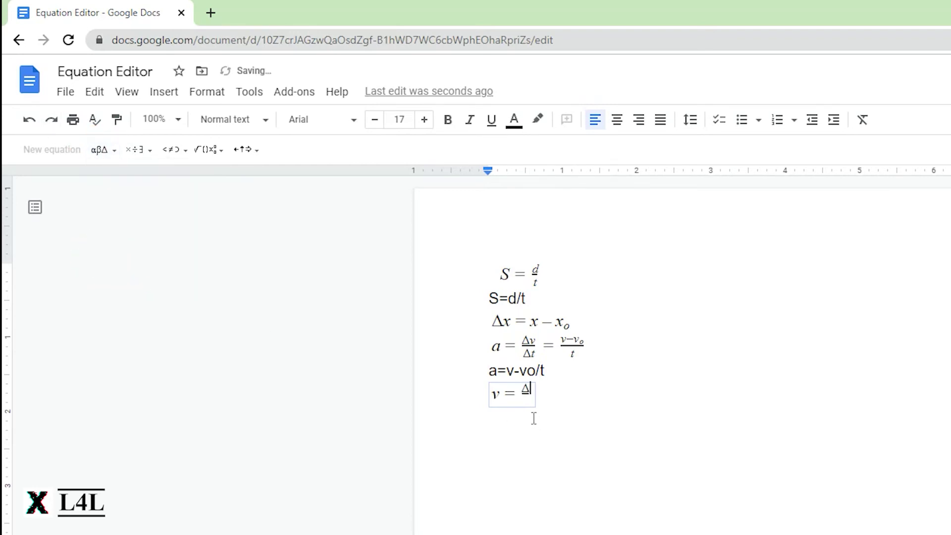
text(x)
Fill the fraction's denominator with Δt and step the caret out of the equation.
key(Down)
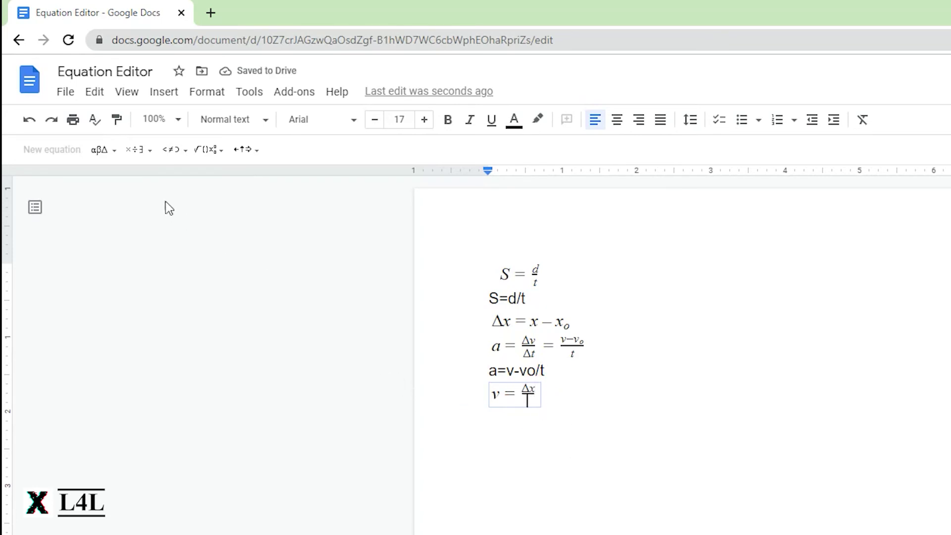
click(101, 150)
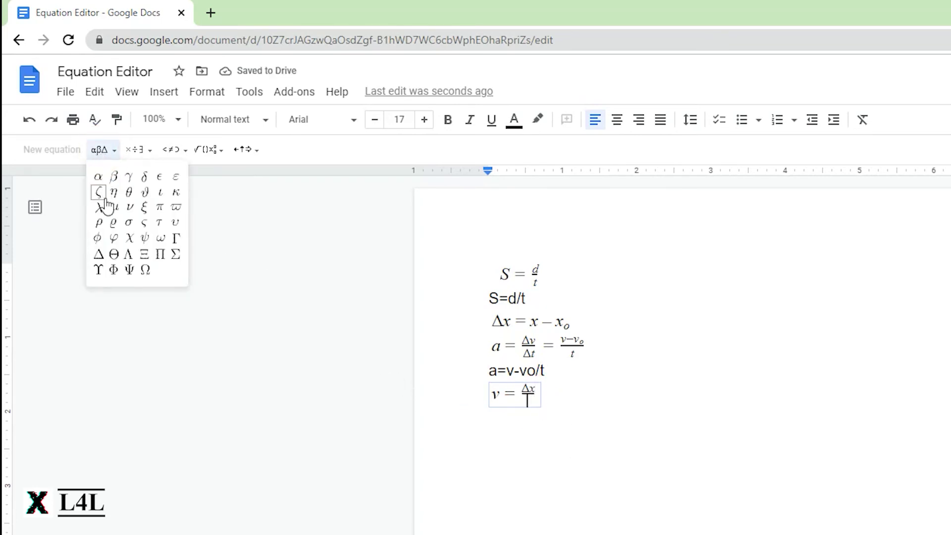
click(101, 252)
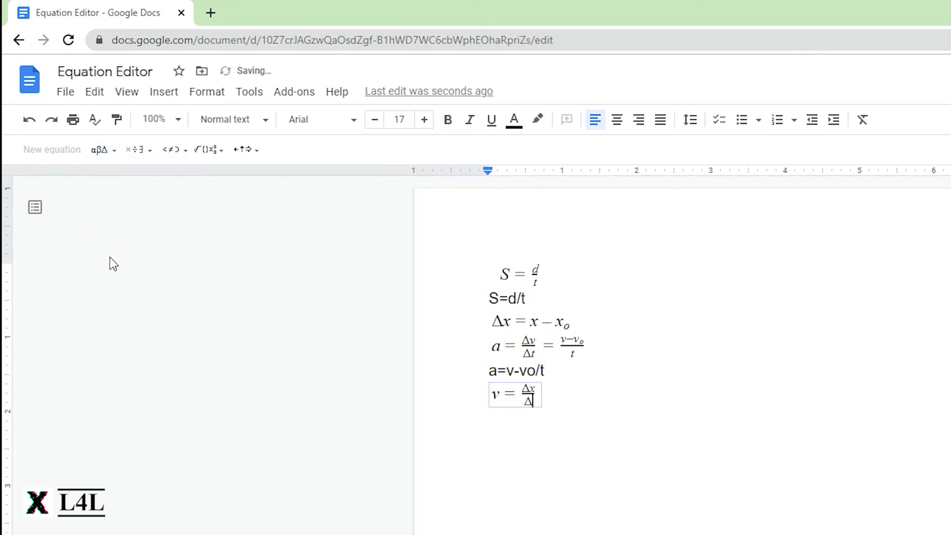
text(t)
click(539, 394)
key(Right)
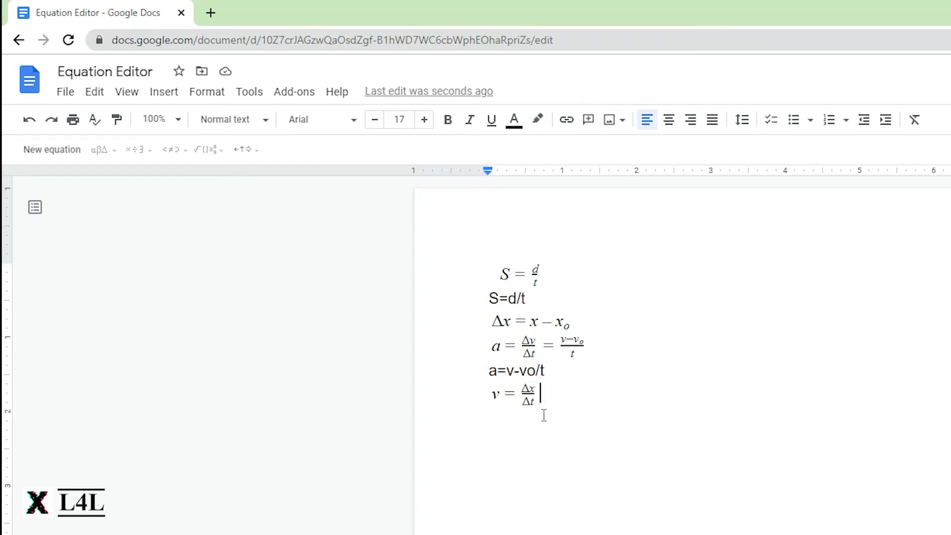
key(Left)
Add a new equation after v = Δx/Δt that starts with an equals sign.
key(Right)
text(=)
click(59, 154)
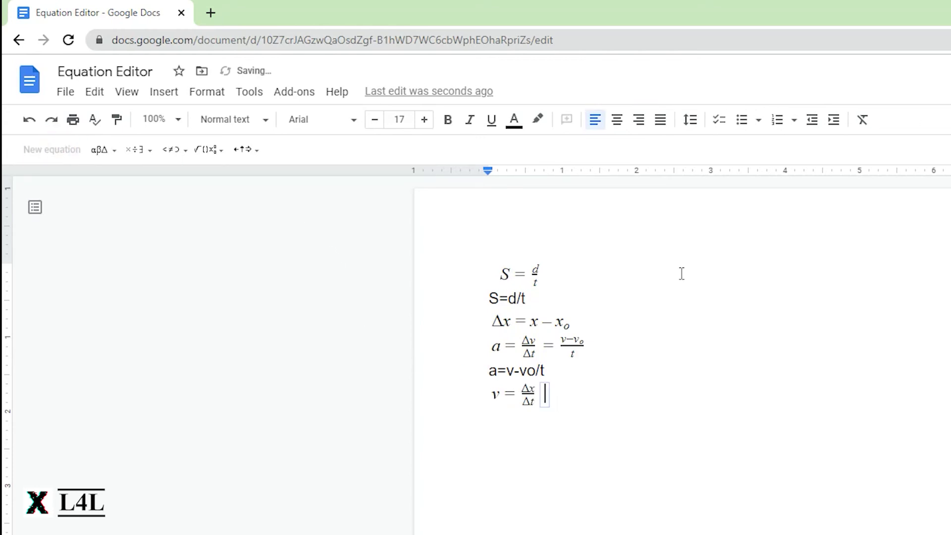
text(=)
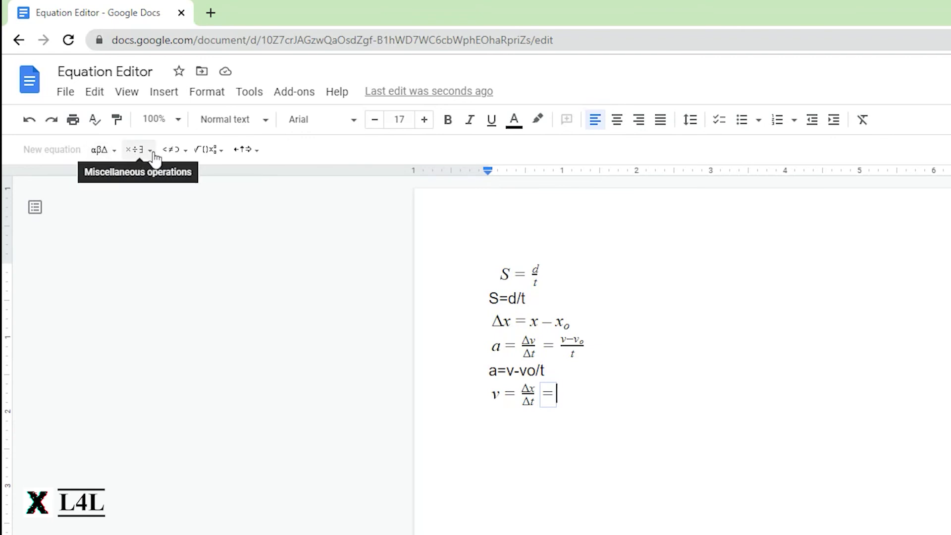
Insert the fraction (x − xo)/t after the equals sign, with o as a subscript of x.
click(212, 151)
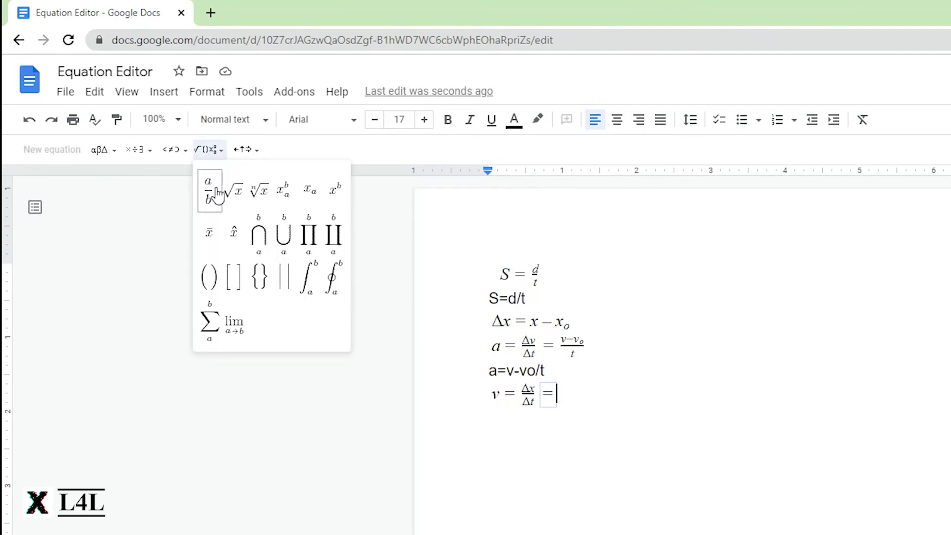
click(214, 200)
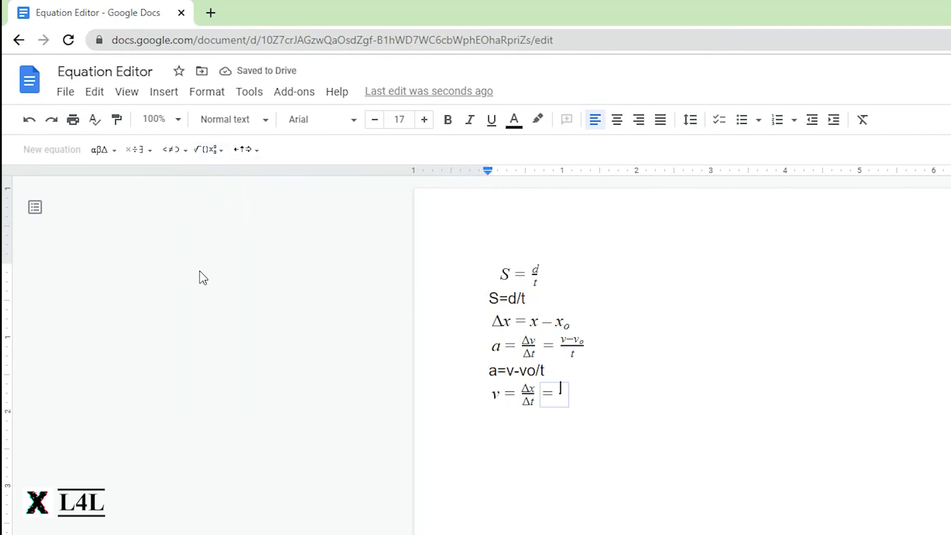
text(x-)
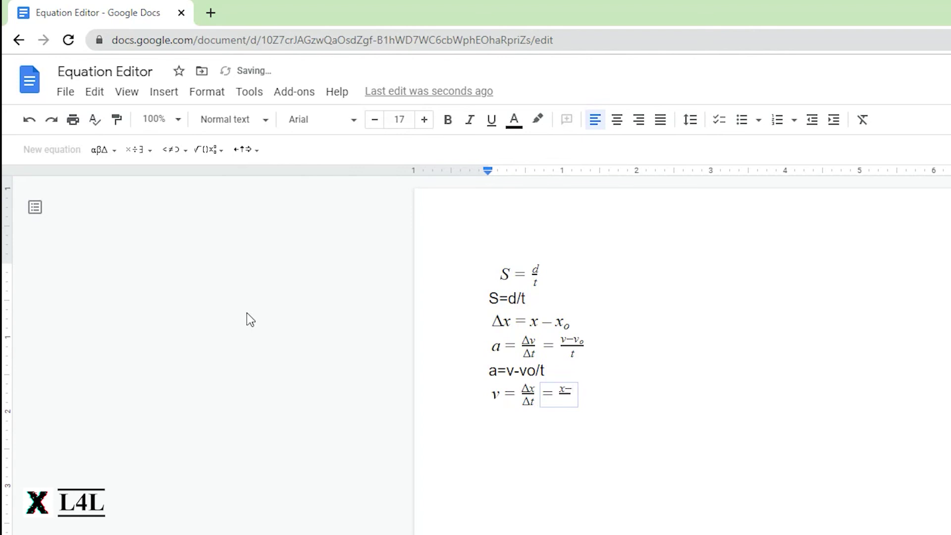
click(225, 150)
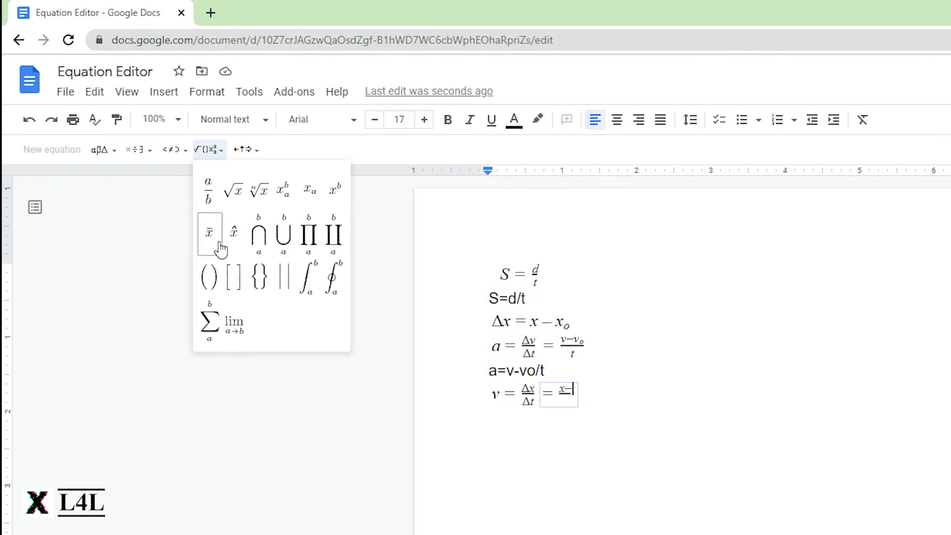
click(316, 197)
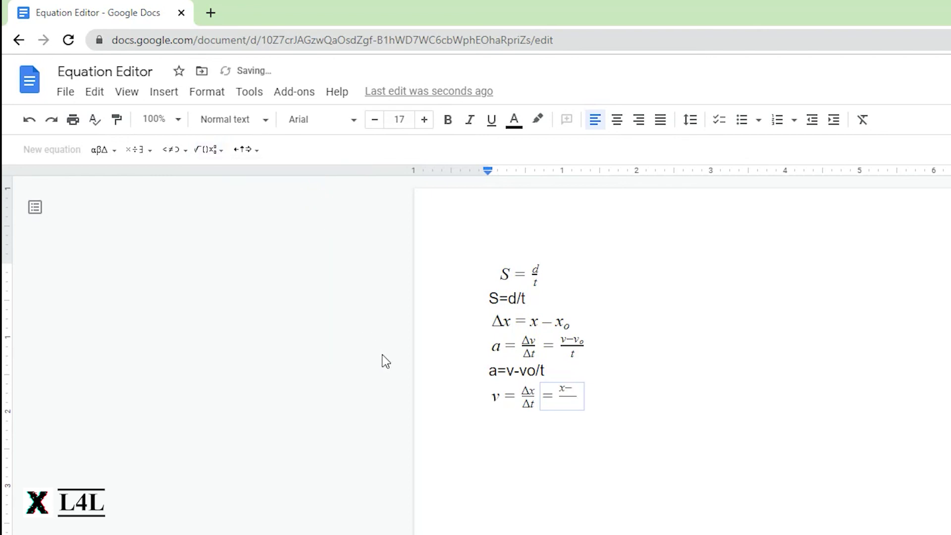
text(x)
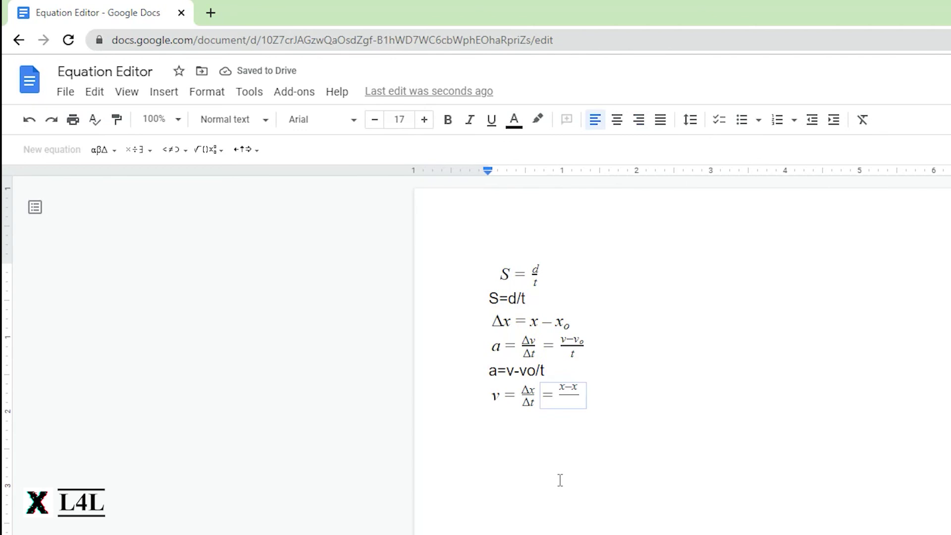
click(580, 388)
text(_o)
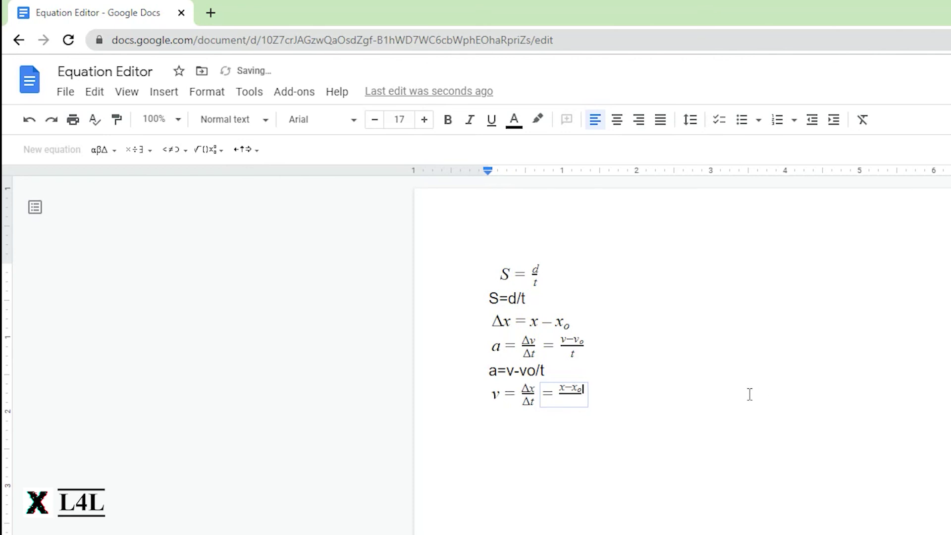
click(569, 402)
text(t)
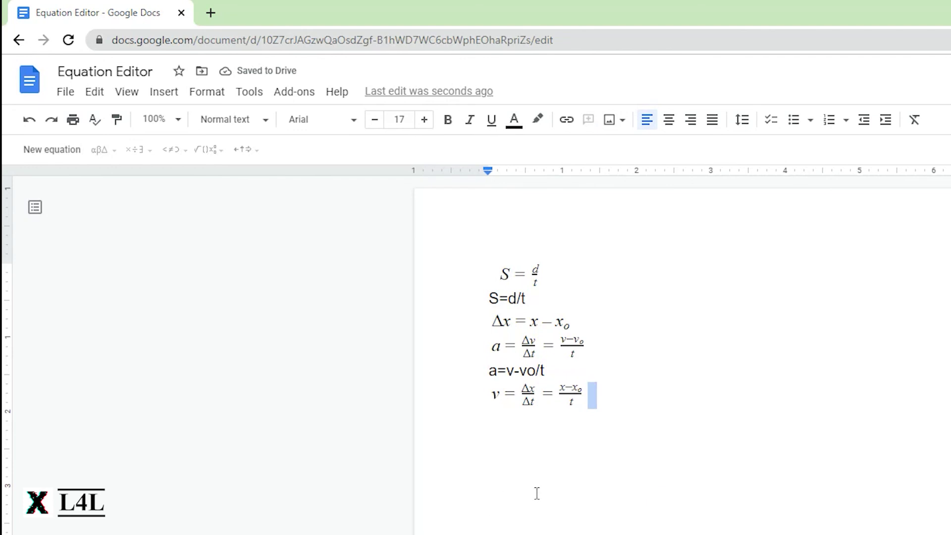
click(515, 405)
Leave the velocity equation, add a new line below it, and insert an empty equation there.
click(567, 396)
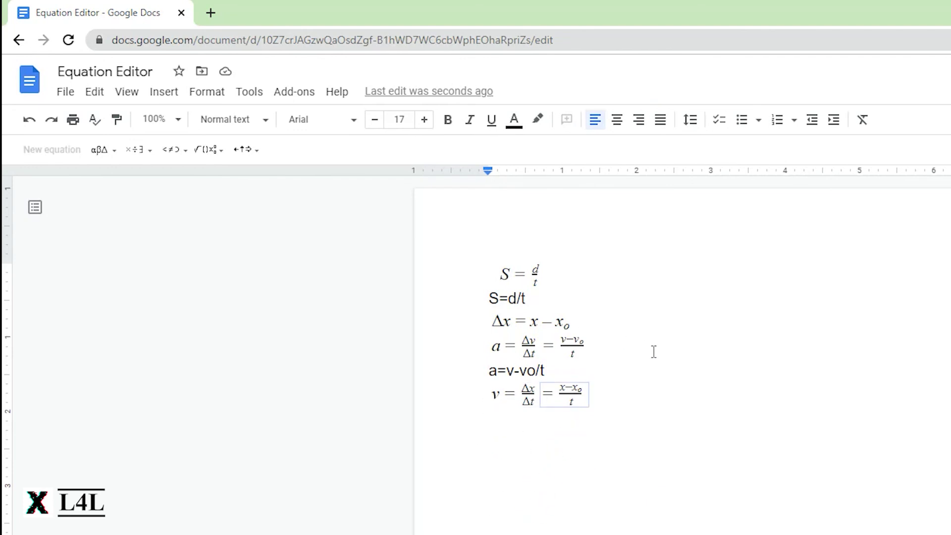
click(605, 393)
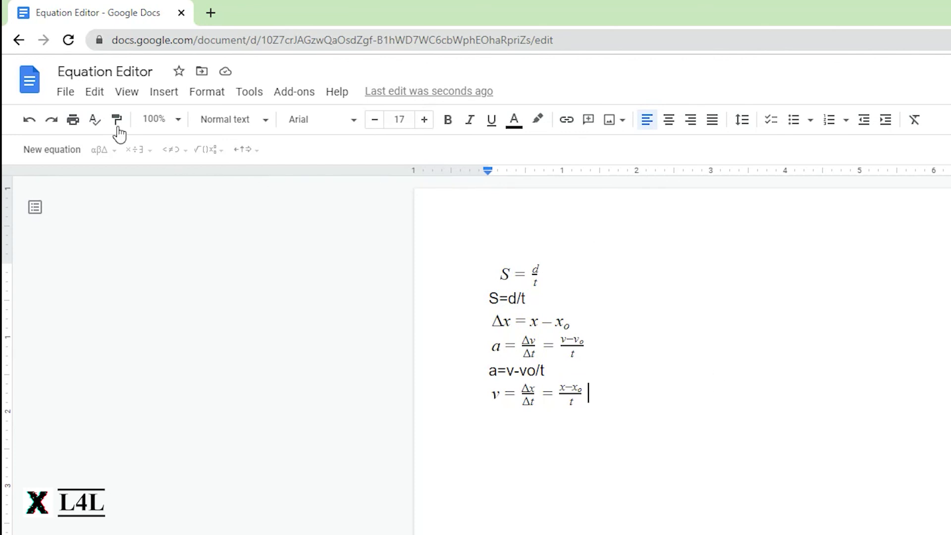
click(164, 94)
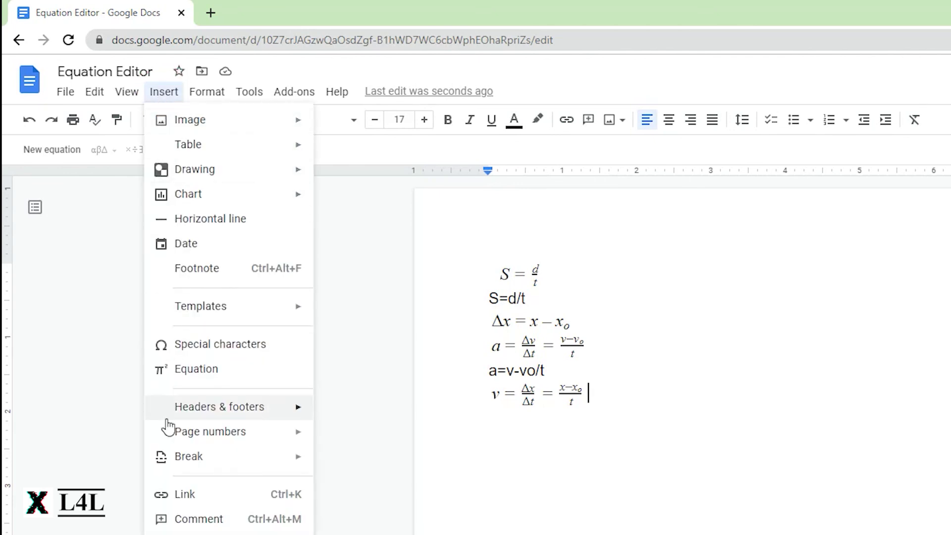
click(77, 397)
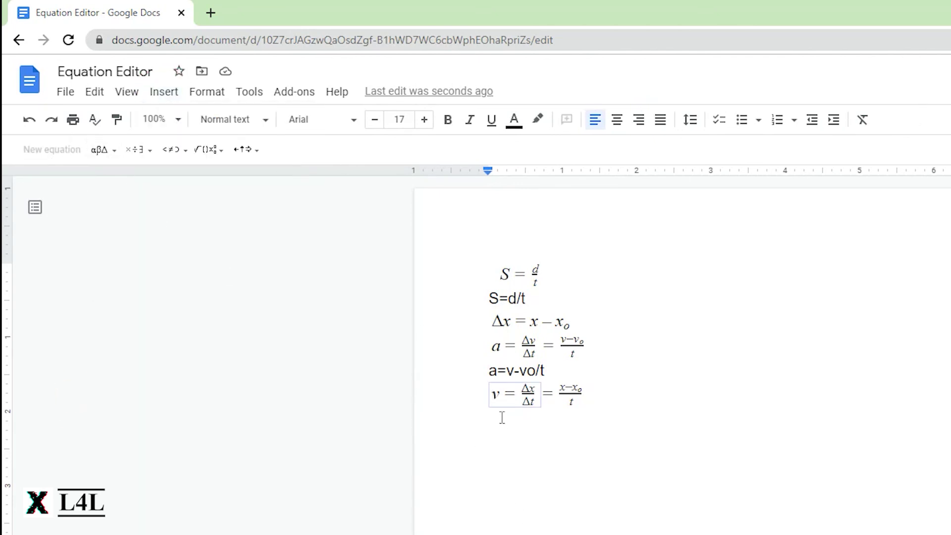
click(604, 395)
key(Return)
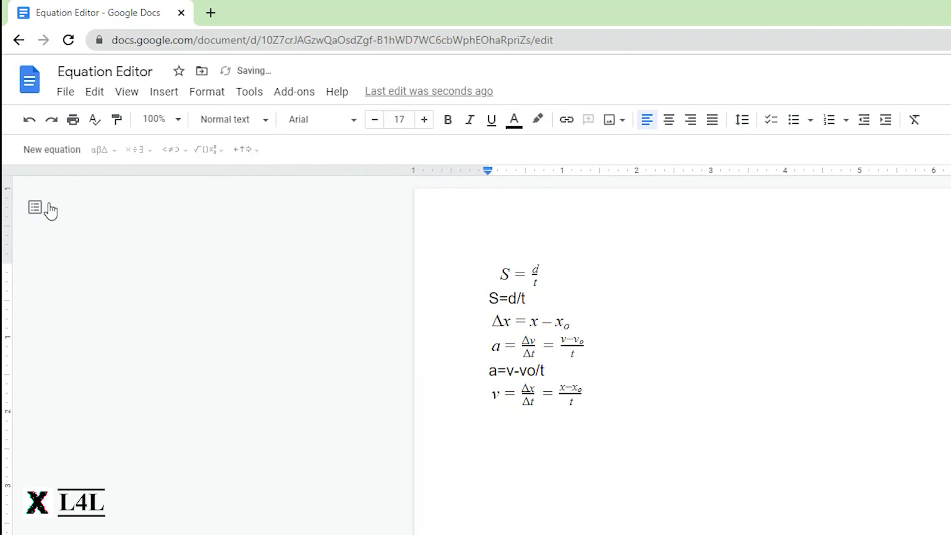
click(76, 152)
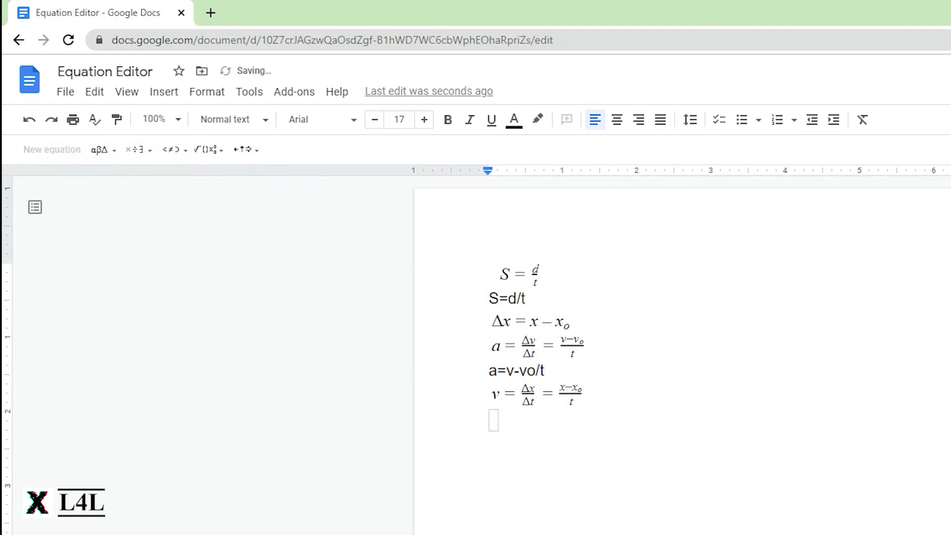